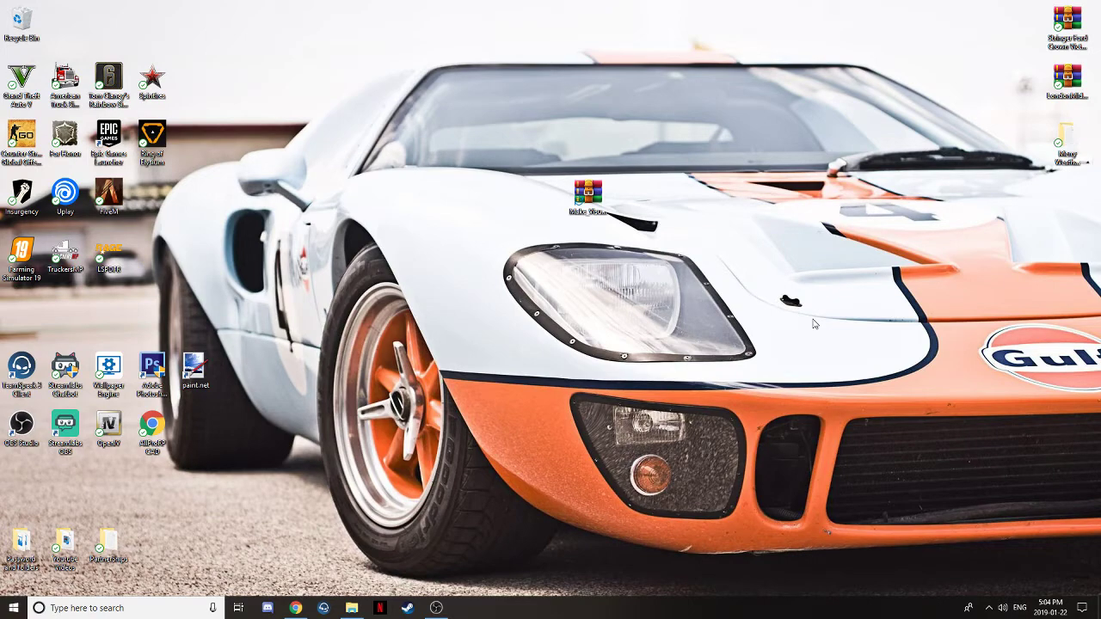
- Request the download of Make Visuals Great Again 2.65 from its AusGamer Network page in the browser, and close the browser
left_click(295, 609)
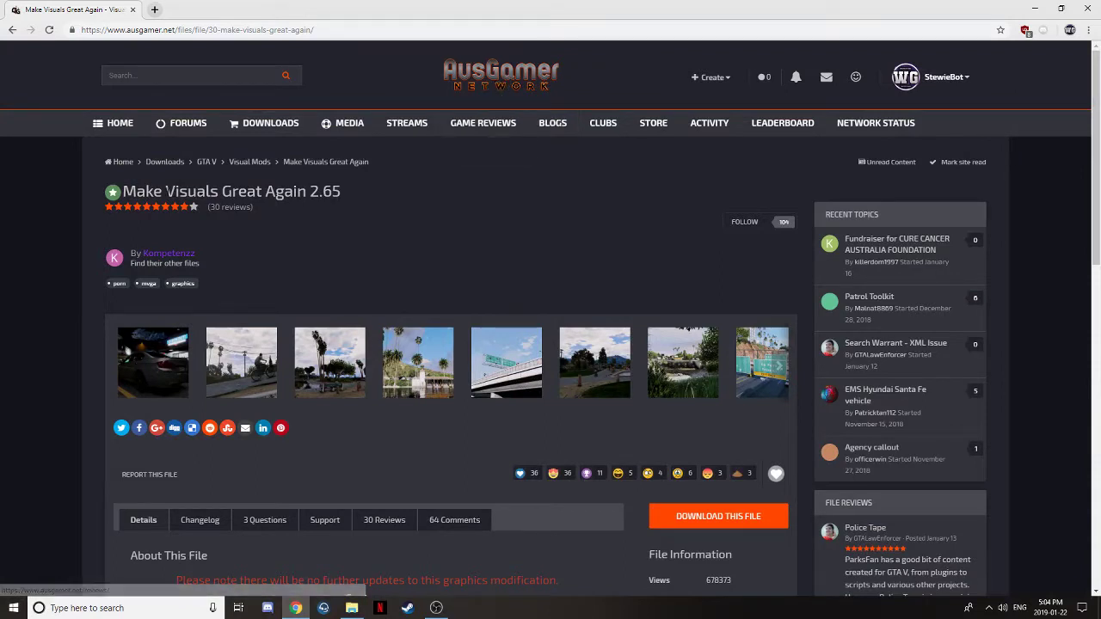
left_click_drag(122, 191, 307, 195)
left_click(341, 195)
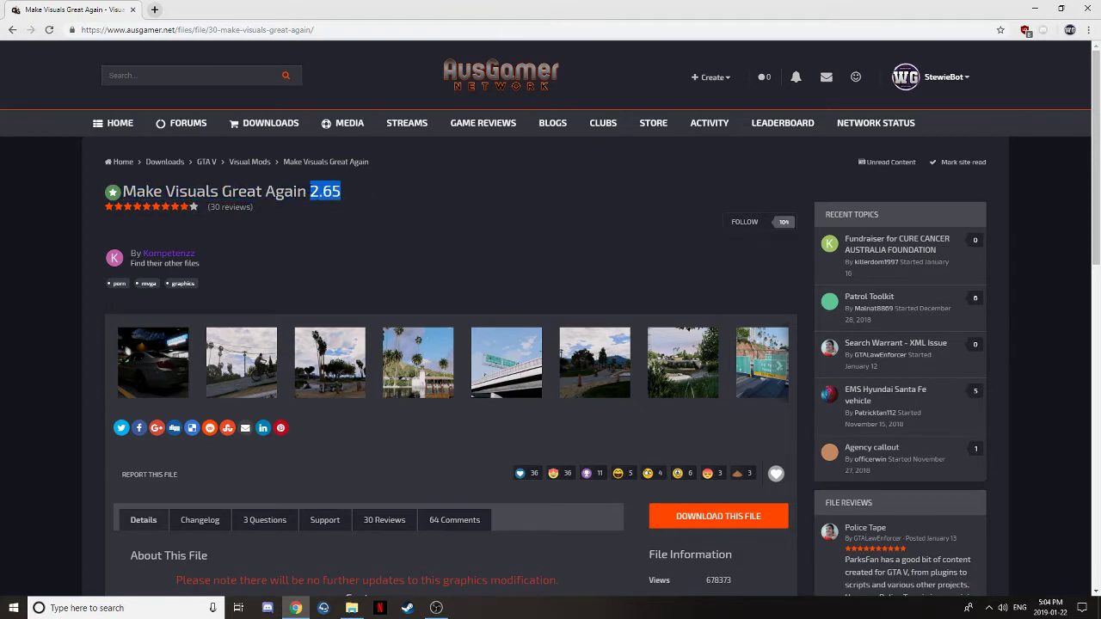
left_click(307, 195)
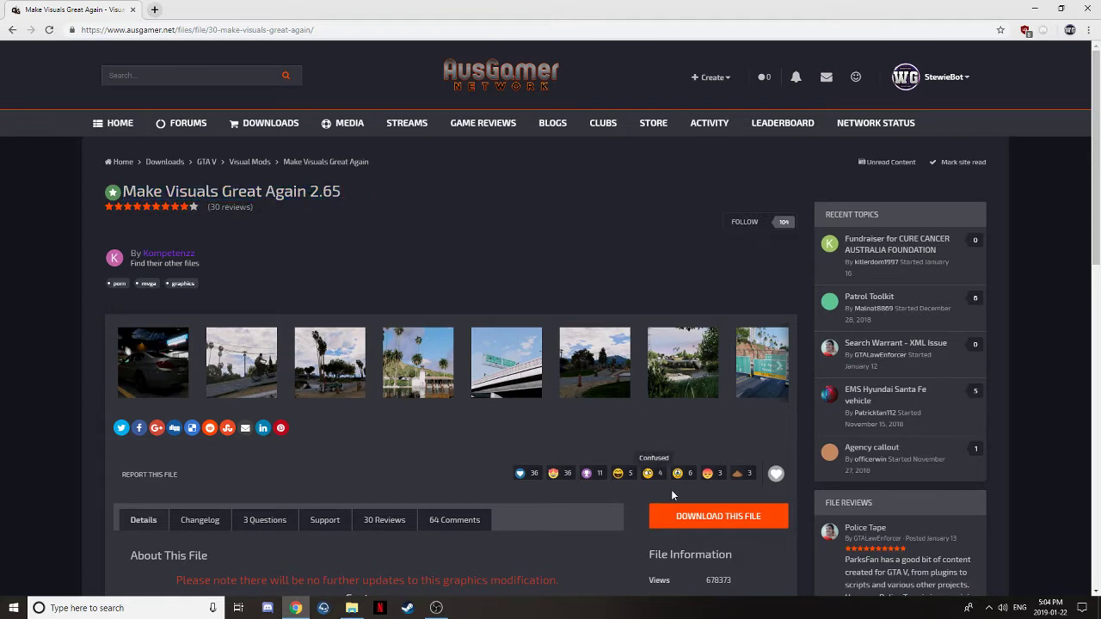
scroll(671, 499, "down", 1)
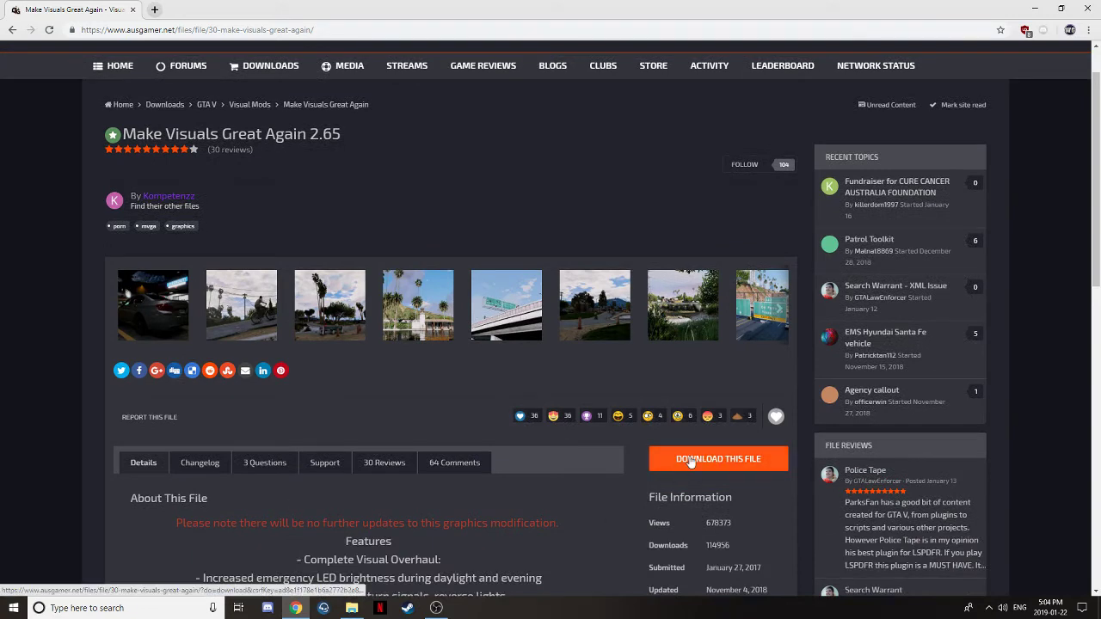
left_click(691, 460)
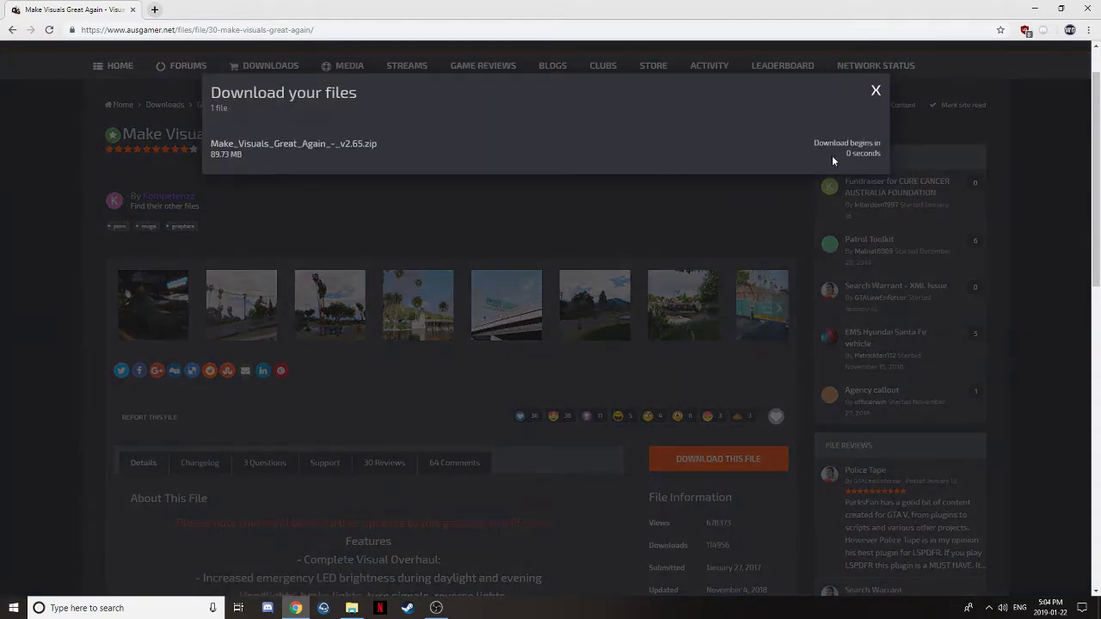
left_click(875, 91)
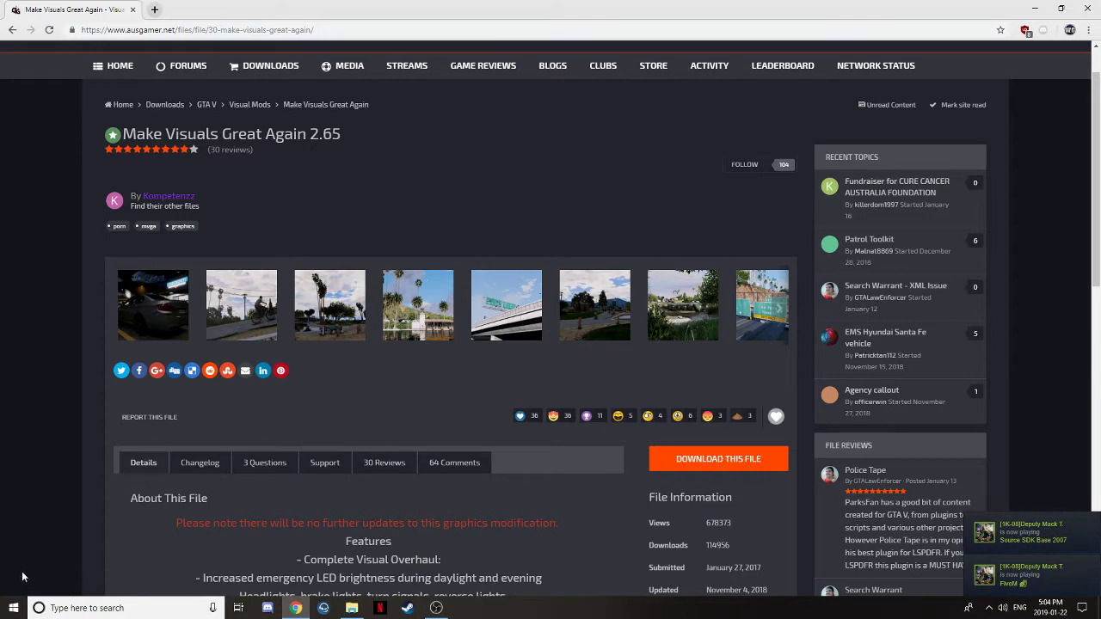
left_click(1096, 7)
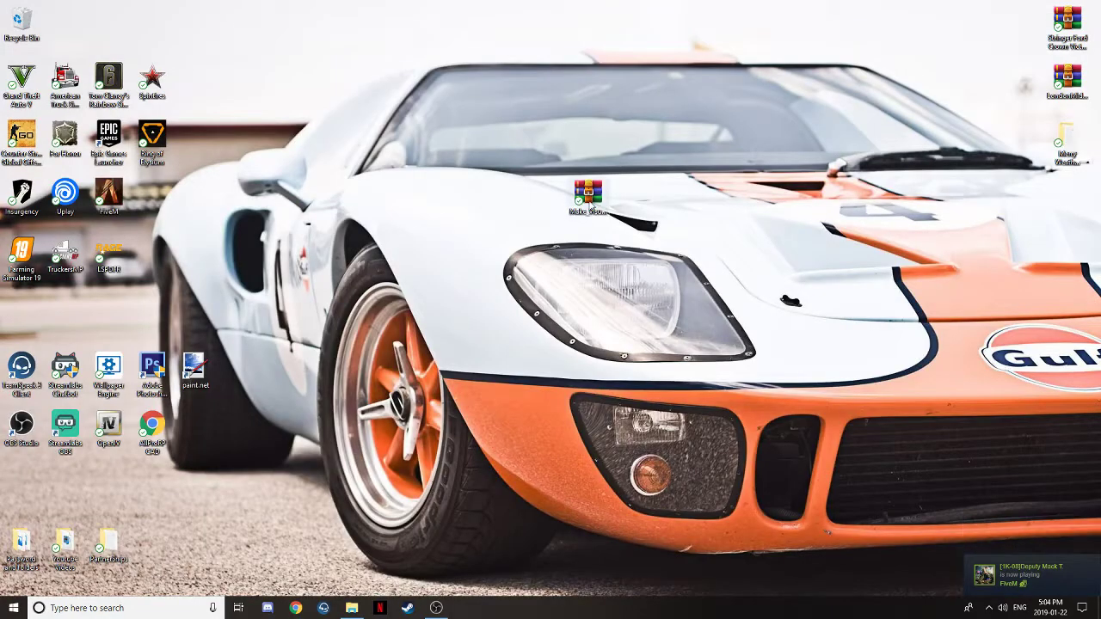
- Extract the Make Visuals Great Again folder from its v2.65 zip archive to the Desktop and close the archive
left_click_drag(592, 203, 568, 279)
double_click(555, 274)
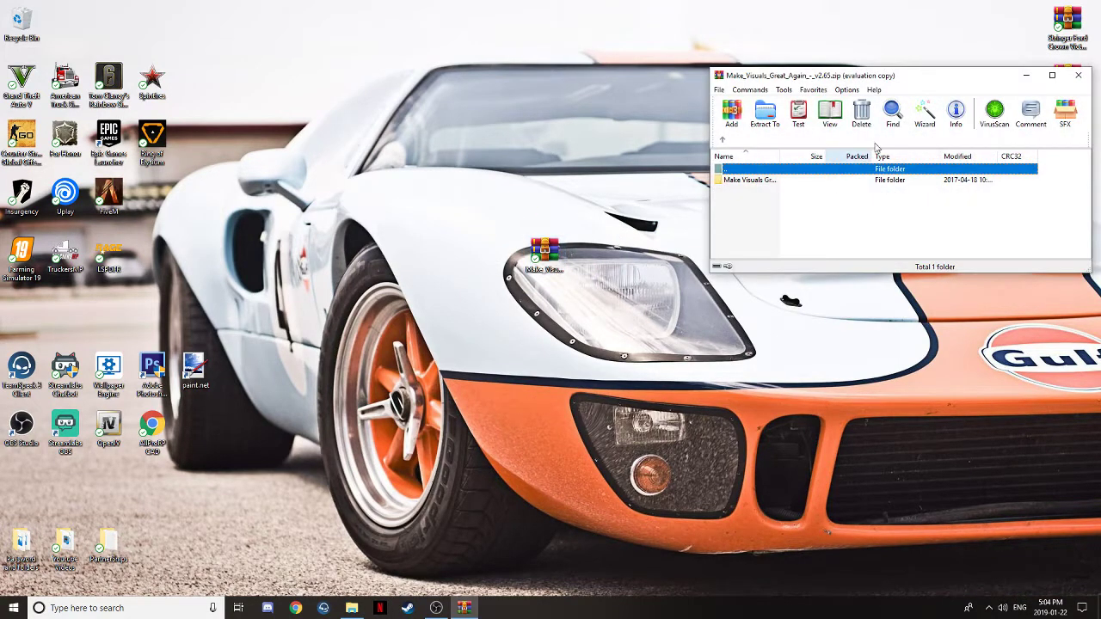
left_click(761, 180)
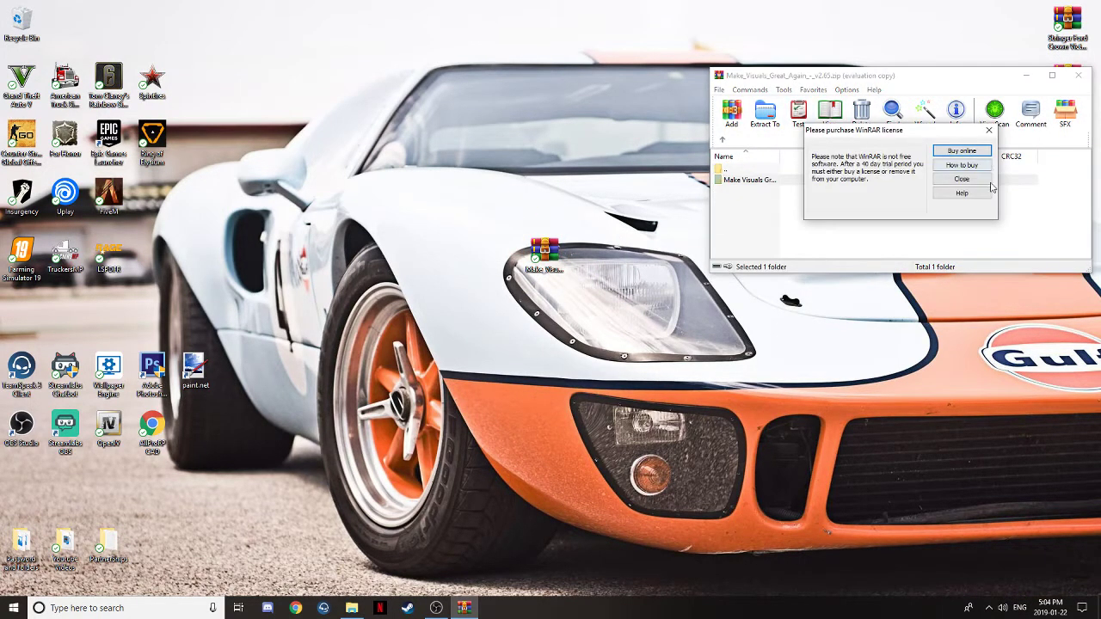
left_click(962, 181)
left_click(765, 114)
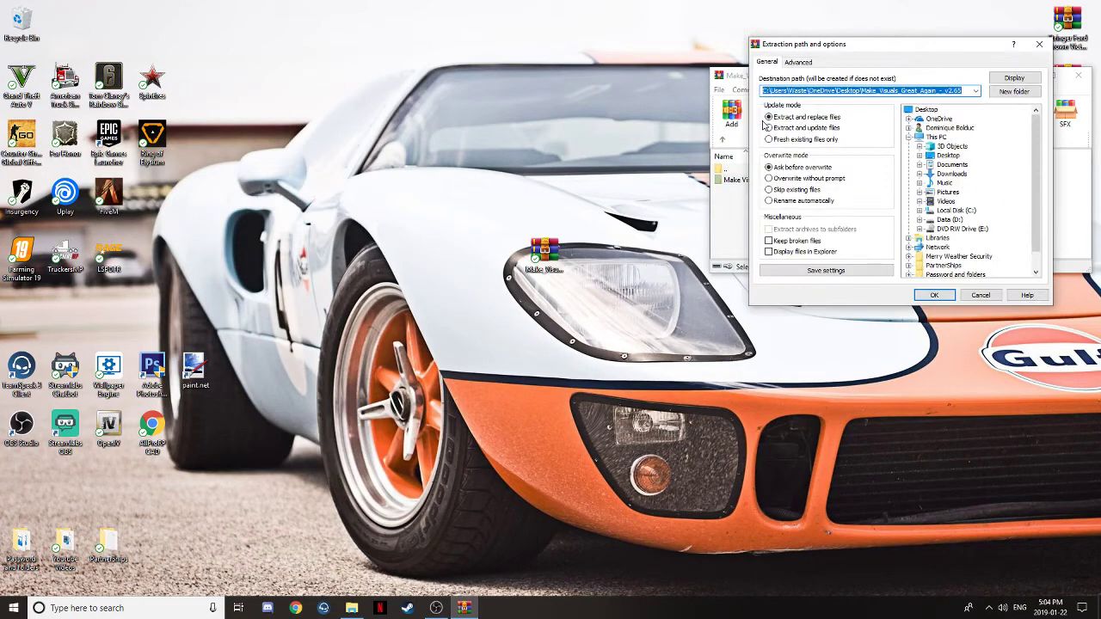
left_click(948, 155)
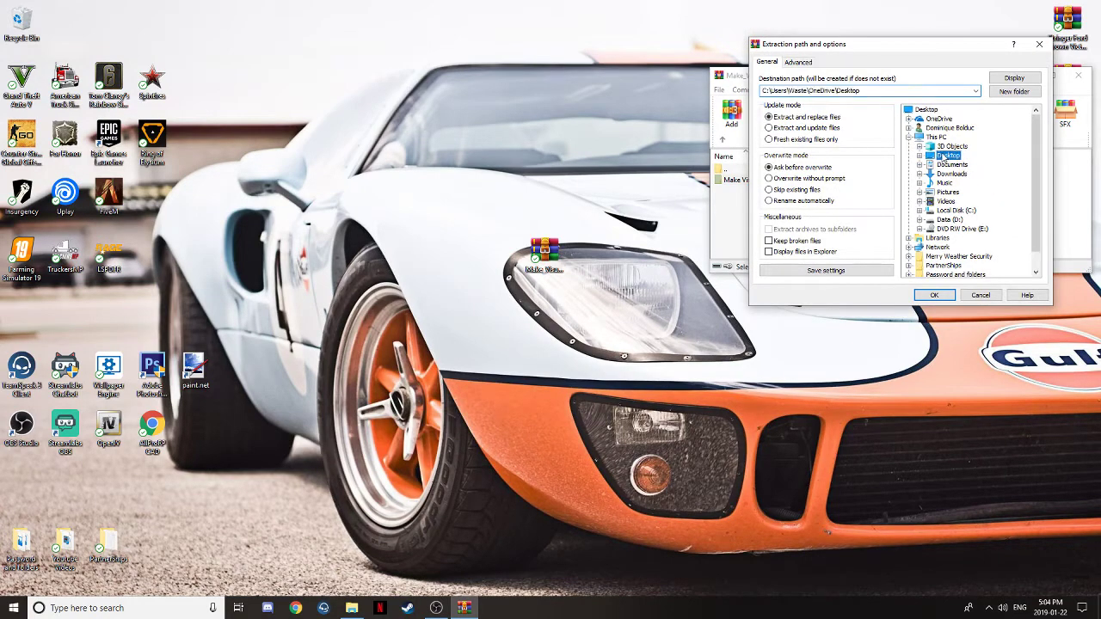
left_click(934, 295)
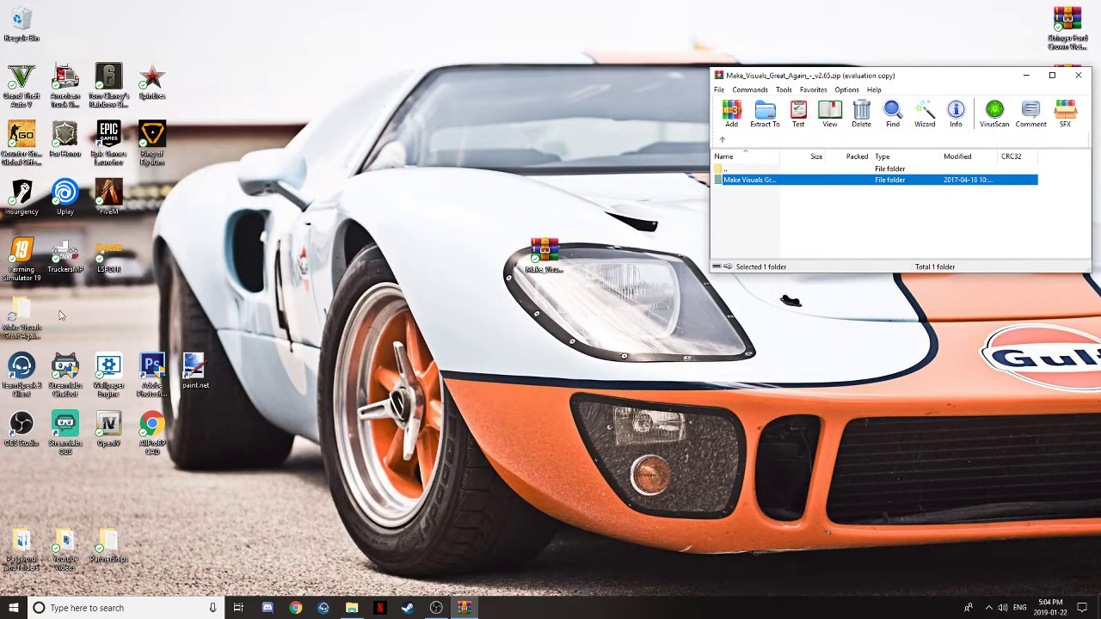
left_click_drag(28, 317, 568, 318)
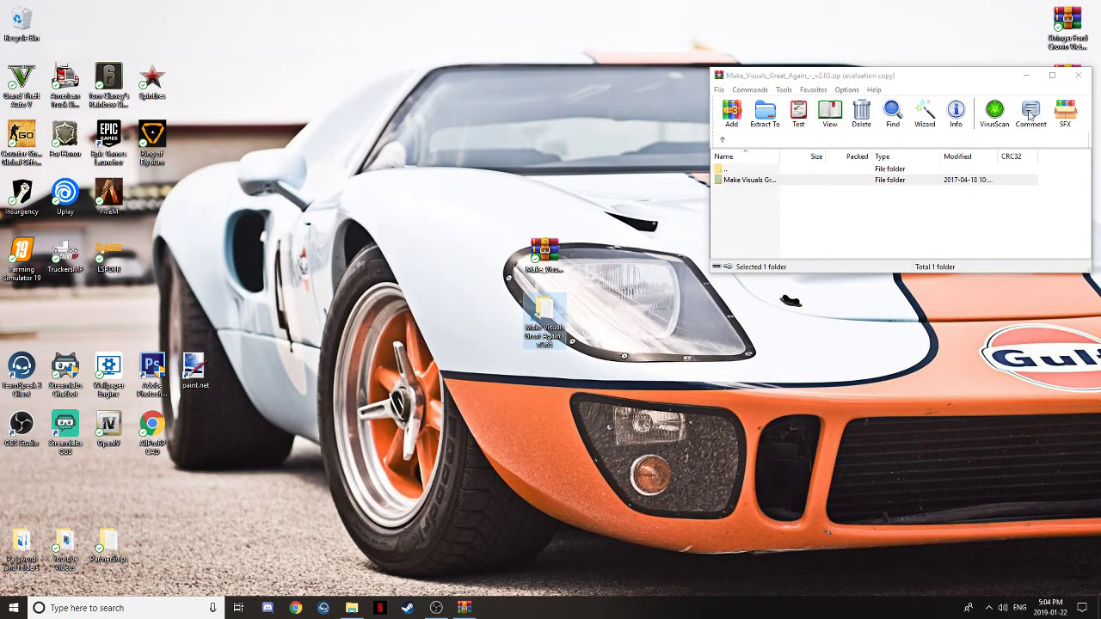
left_click(1078, 75)
- Discard the Make Visuals Great Again zip archive from the desktop and empty the Recycle Bin
right_click(23, 11)
left_click(56, 28)
left_click(606, 360)
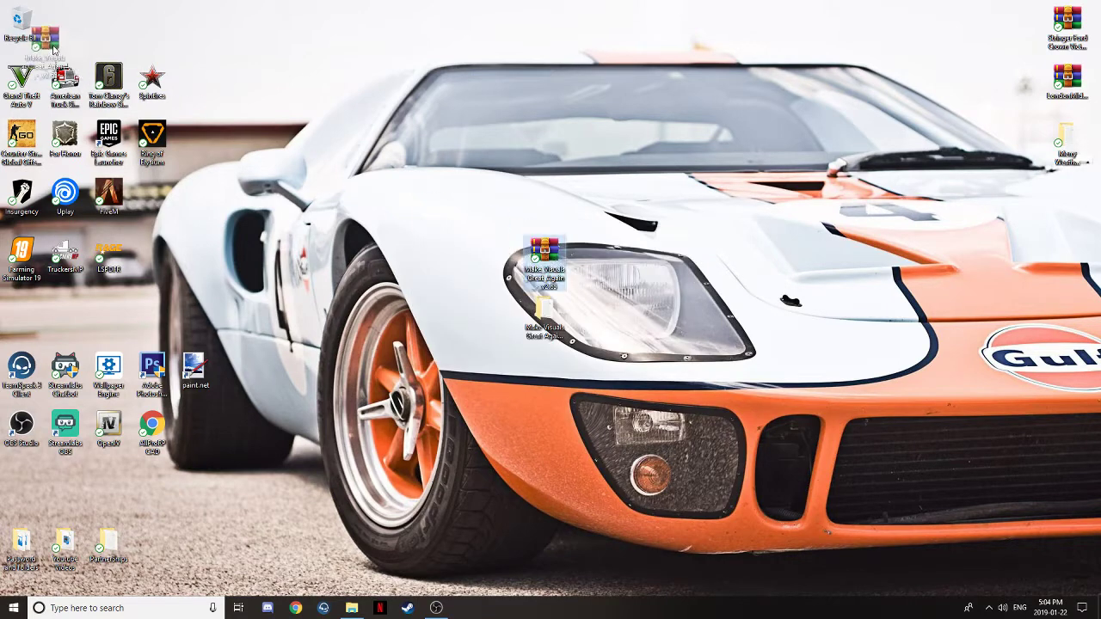
left_click_drag(33, 39, 33, 39)
right_click(33, 39)
left_click(67, 58)
left_click(606, 360)
- Open the extracted Make Visuals Great Again - v2.65 folder from the desktop and go into its Manual Installation subfolder
left_click_drag(544, 317, 508, 222)
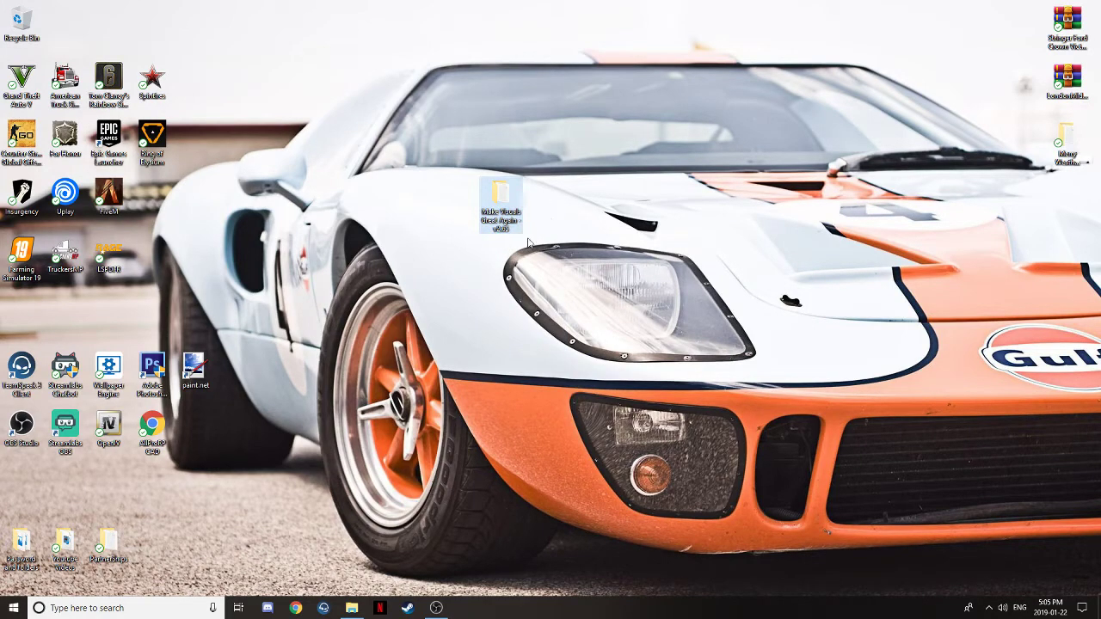
key("F2")
key("Return")
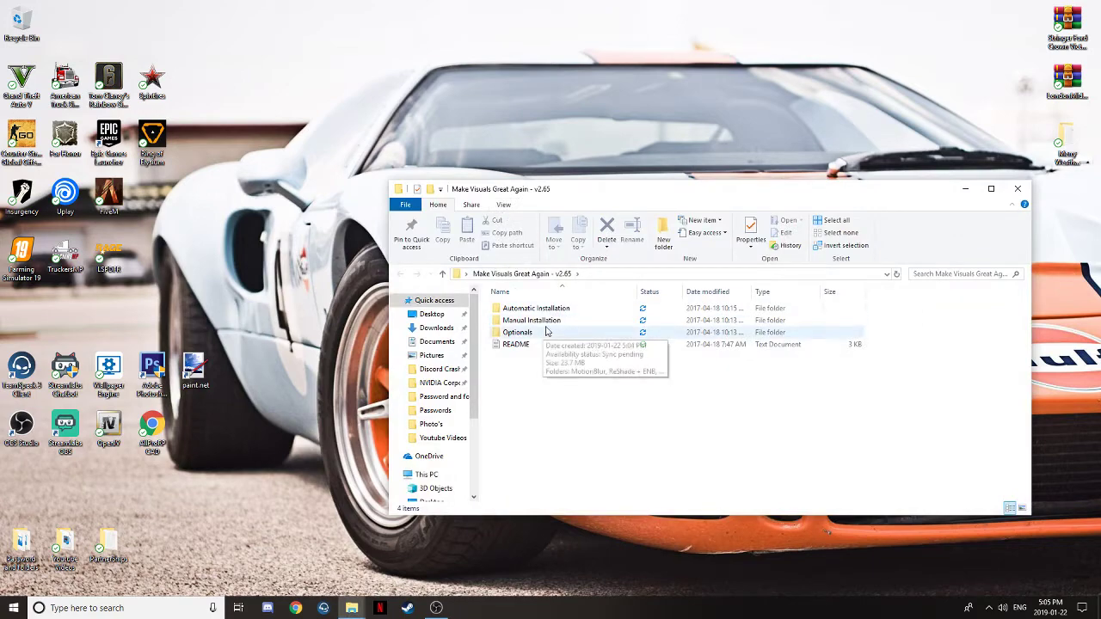
left_click(539, 326)
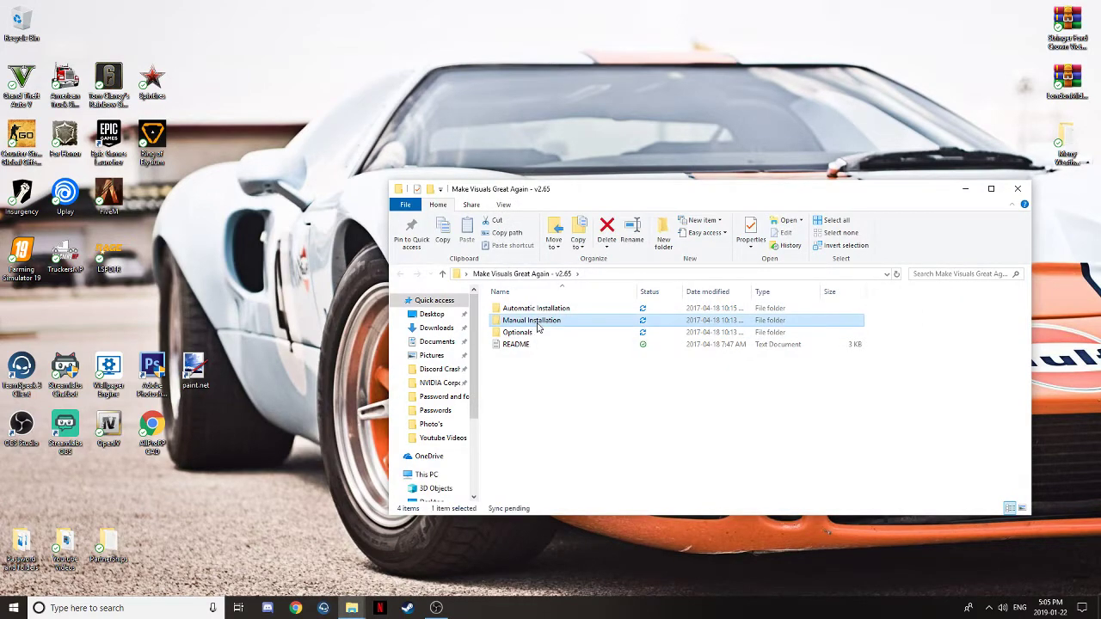
double_click(538, 327)
double_click(637, 191)
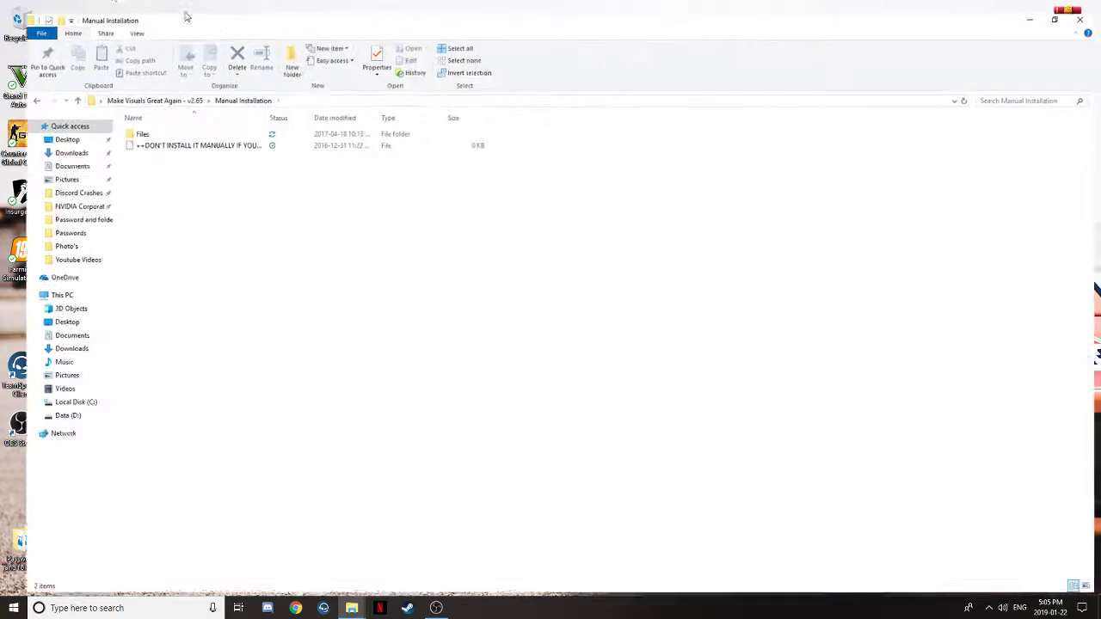
left_click(1061, 6)
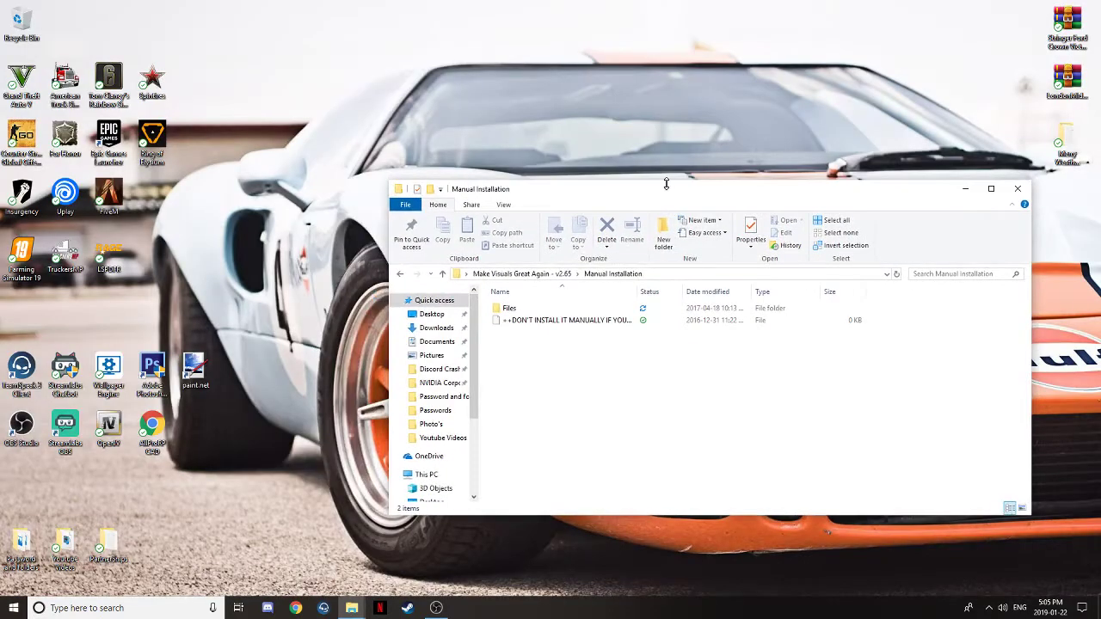
- Place the Manual Installation window in the desktop's upper-left corner and open its Files subfolder
left_click_drag(666, 197, 256, 158)
mouse_move(198, 129)
left_mouse_down()
mouse_move(433, 175)
mouse_move(183, 137)
left_mouse_up()
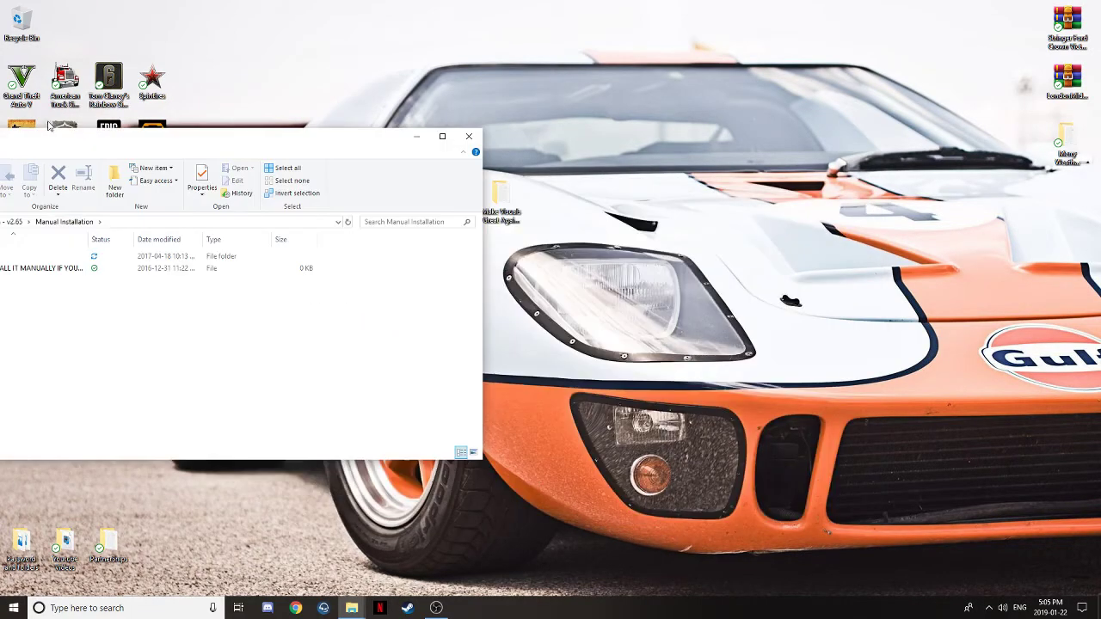
left_click_drag(109, 144, 125, 4)
mouse_move(232, 20)
left_mouse_down()
mouse_move(315, 128)
mouse_move(237, 21)
left_mouse_up()
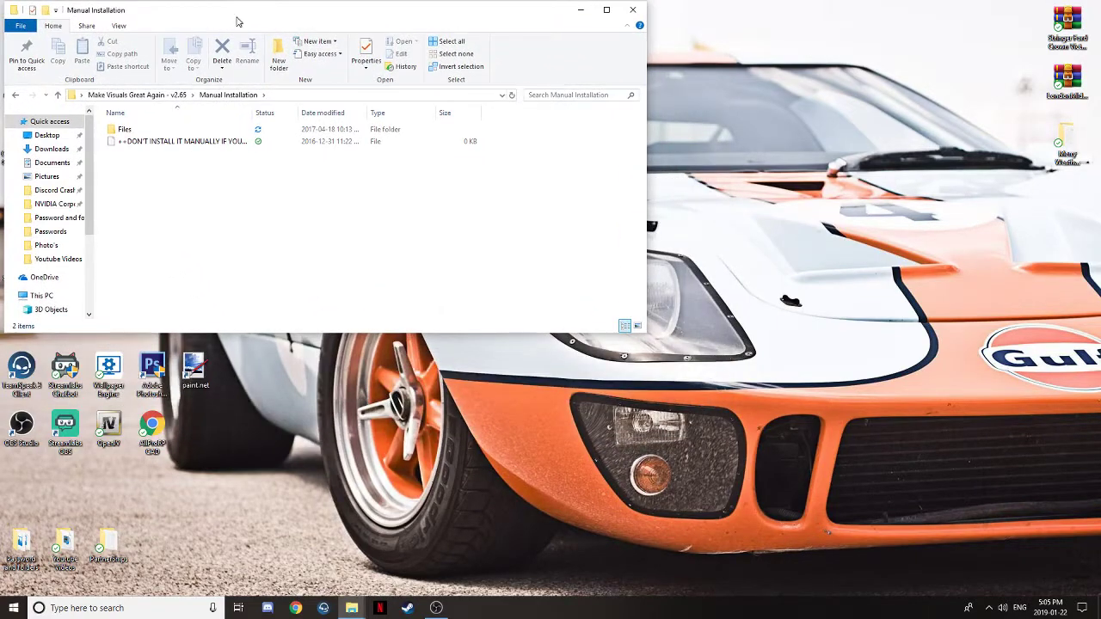
double_click(153, 130)
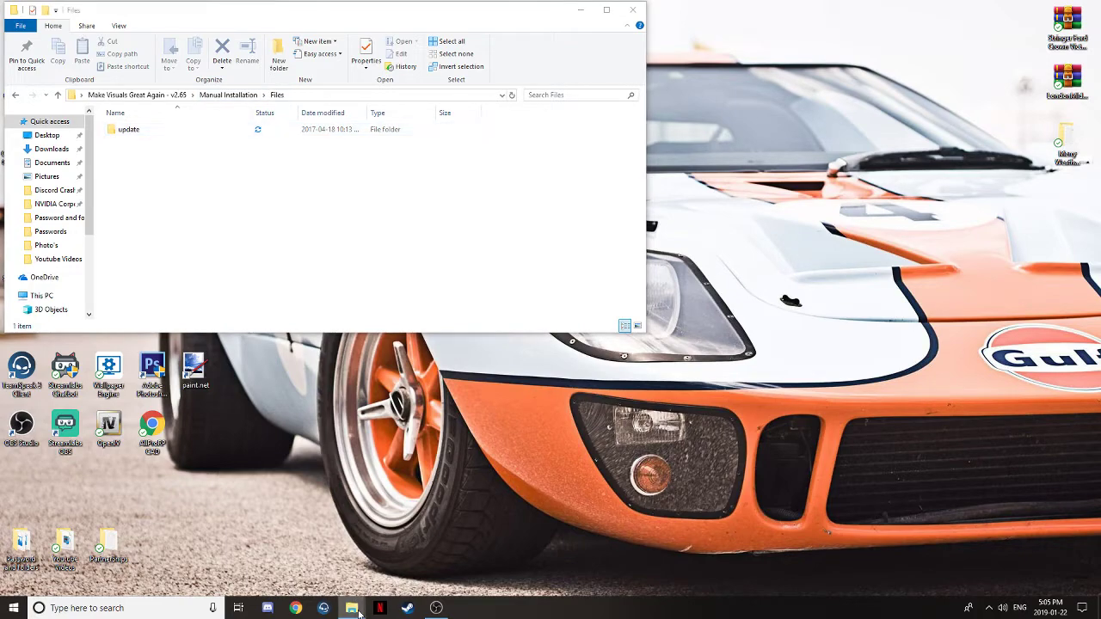
- Bring up the FiveM Application Data window beside the mod files, and open the mod's update\update.rpf\common\data folder
mouse_move(352, 608)
left_click(289, 555)
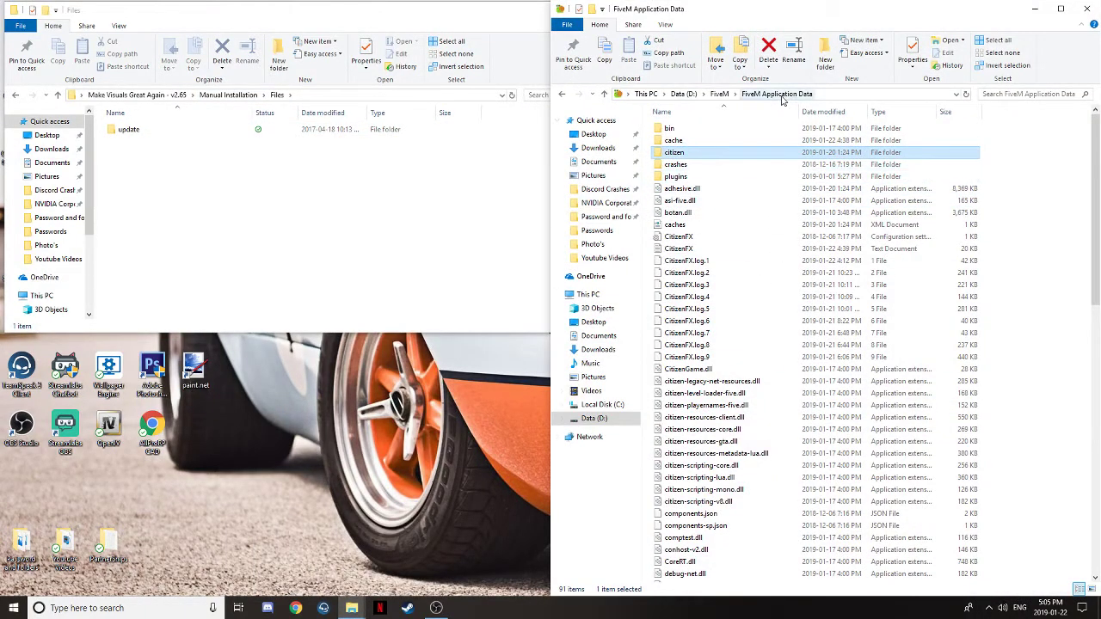
double_click(136, 132)
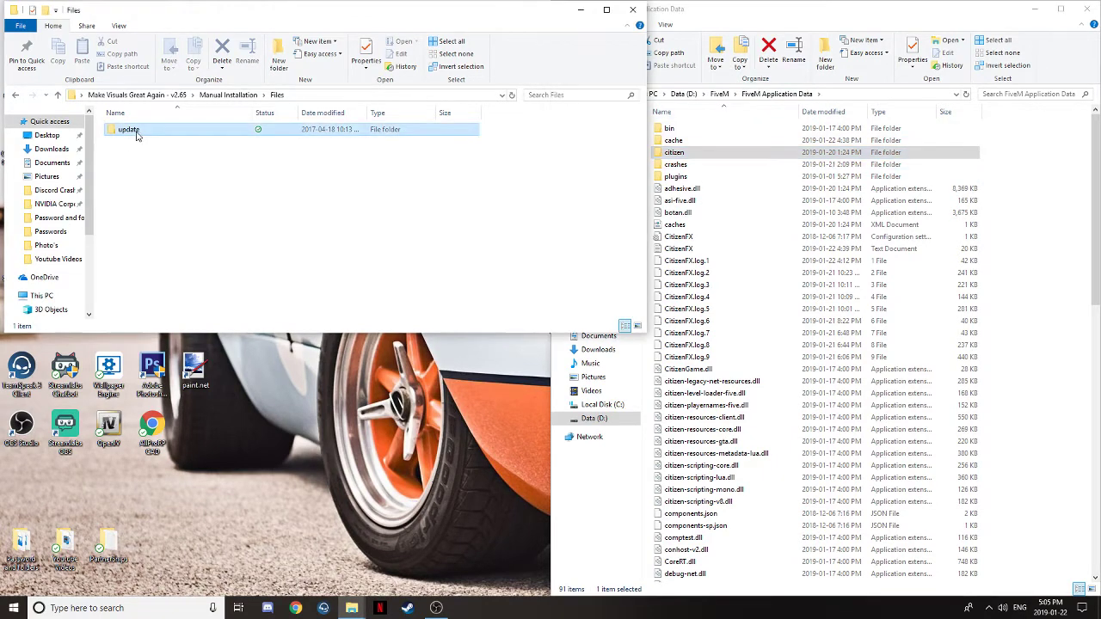
double_click(158, 133)
double_click(158, 132)
double_click(158, 132)
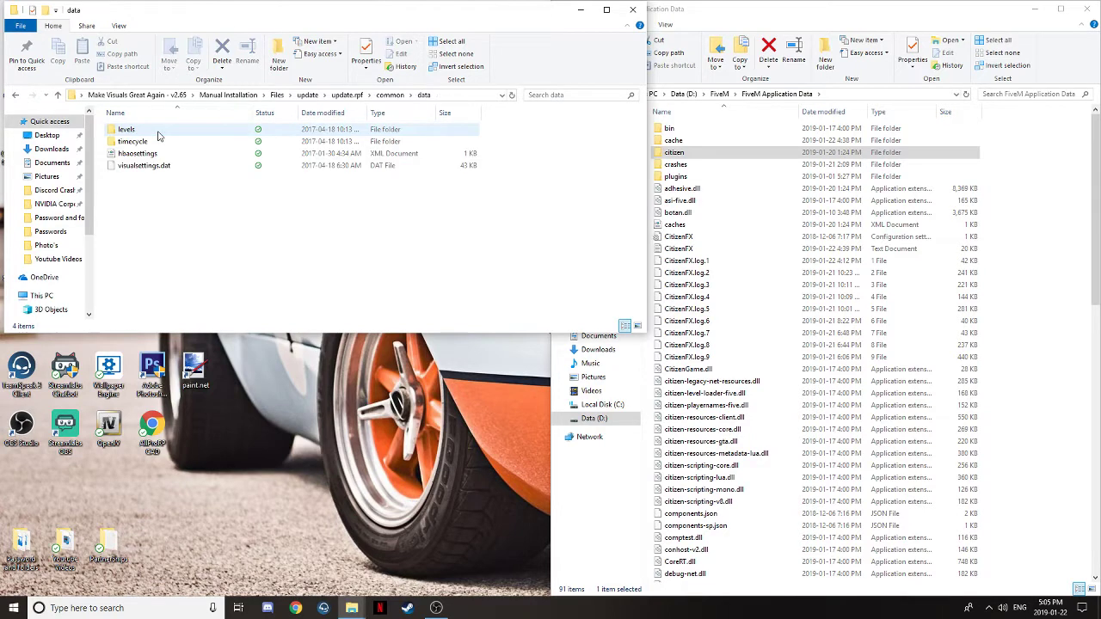
- Copy levels, timecycle, hbaosettings and visualsettings.dat into FiveM's citizen\common\data folder, replacing the existing visualsettings.dat
left_click(689, 157)
double_click(689, 155)
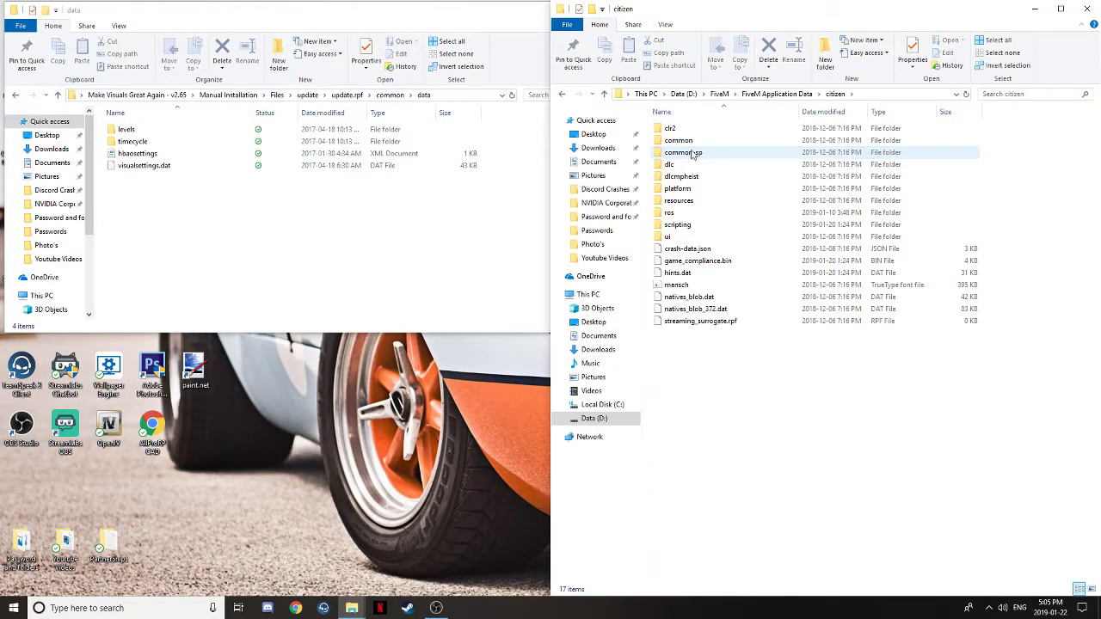
double_click(688, 140)
double_click(679, 129)
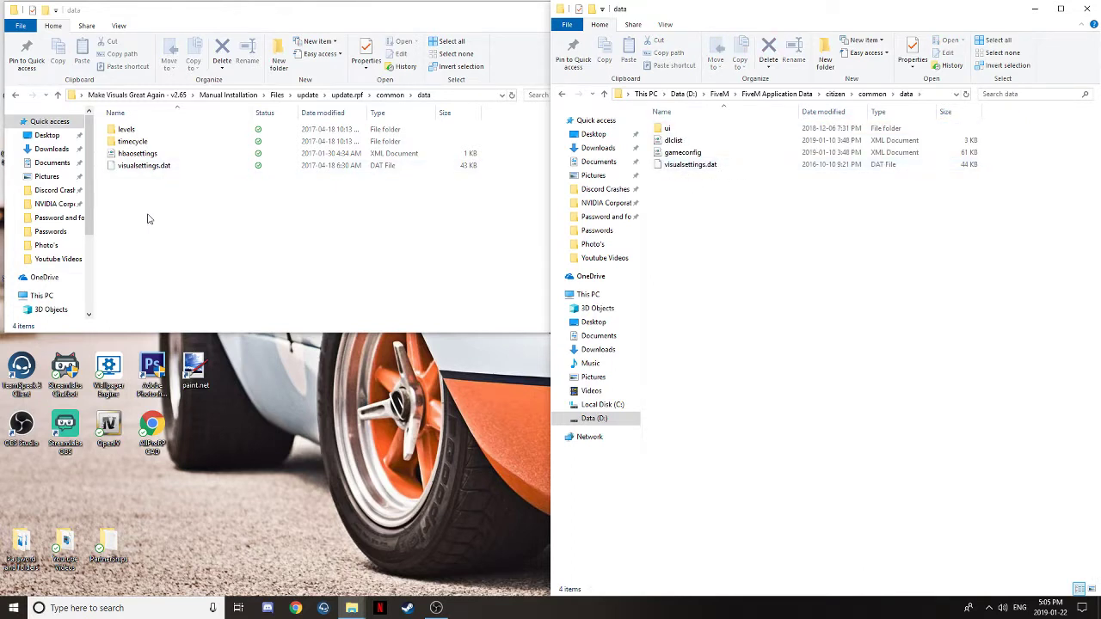
left_click_drag(147, 219, 863, 423)
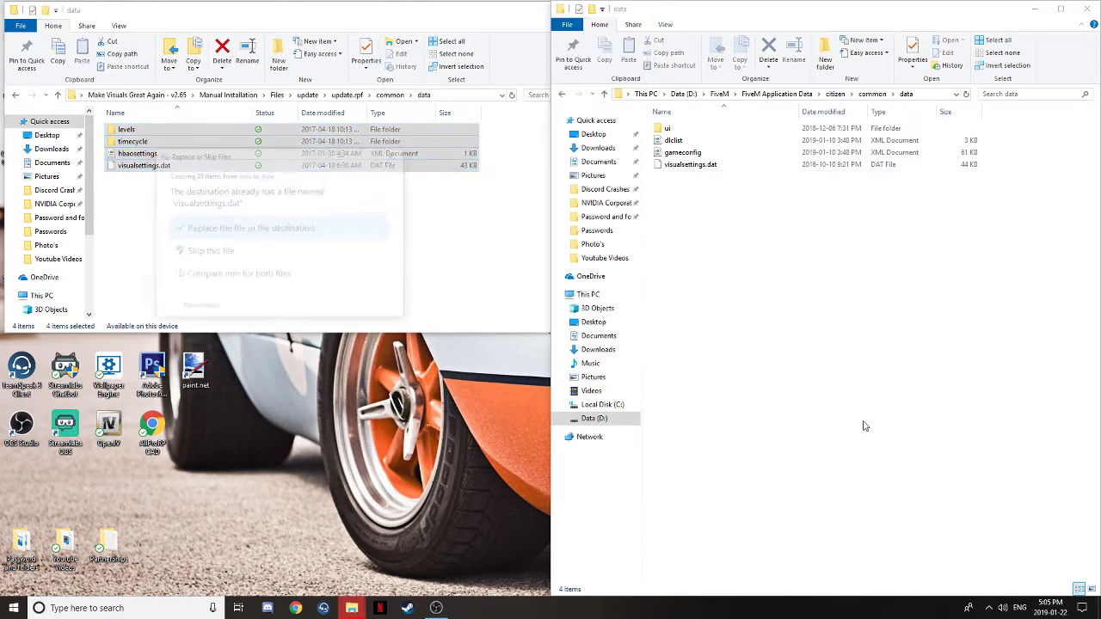
left_click(242, 224)
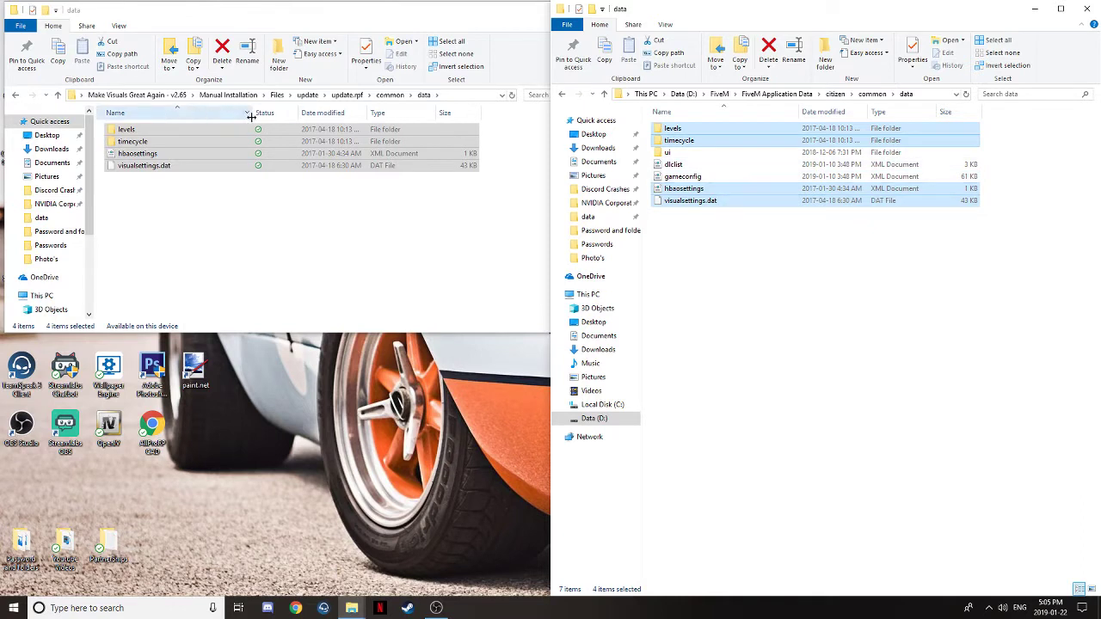
- Copy the textures folder from the mod's update.rpf\x64 folder into FiveM's citizen\common\data folder
left_click(344, 96)
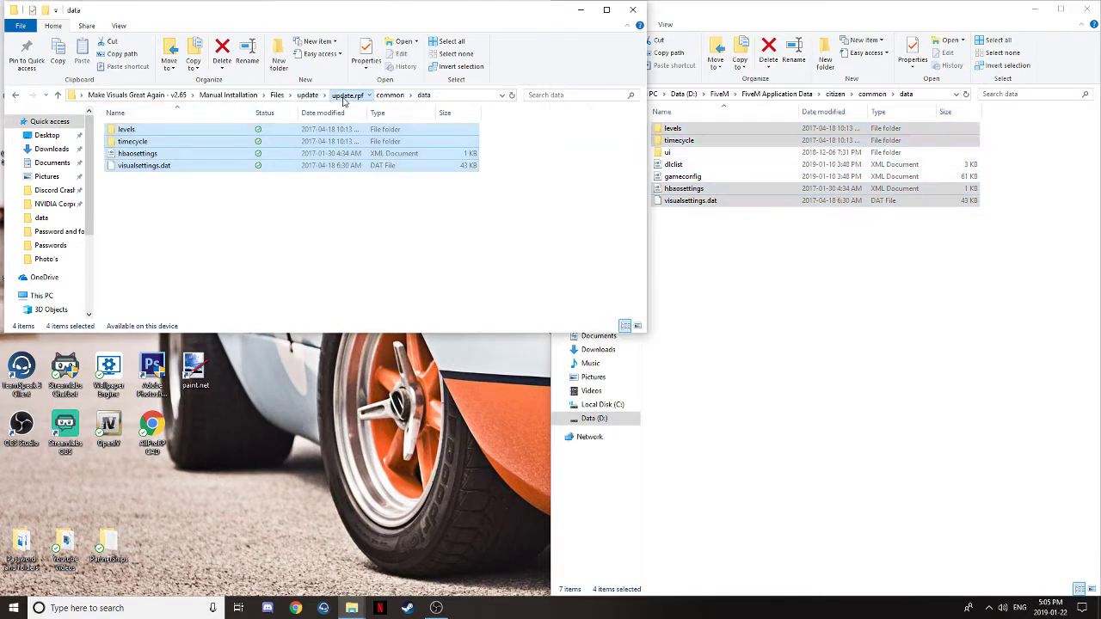
double_click(151, 145)
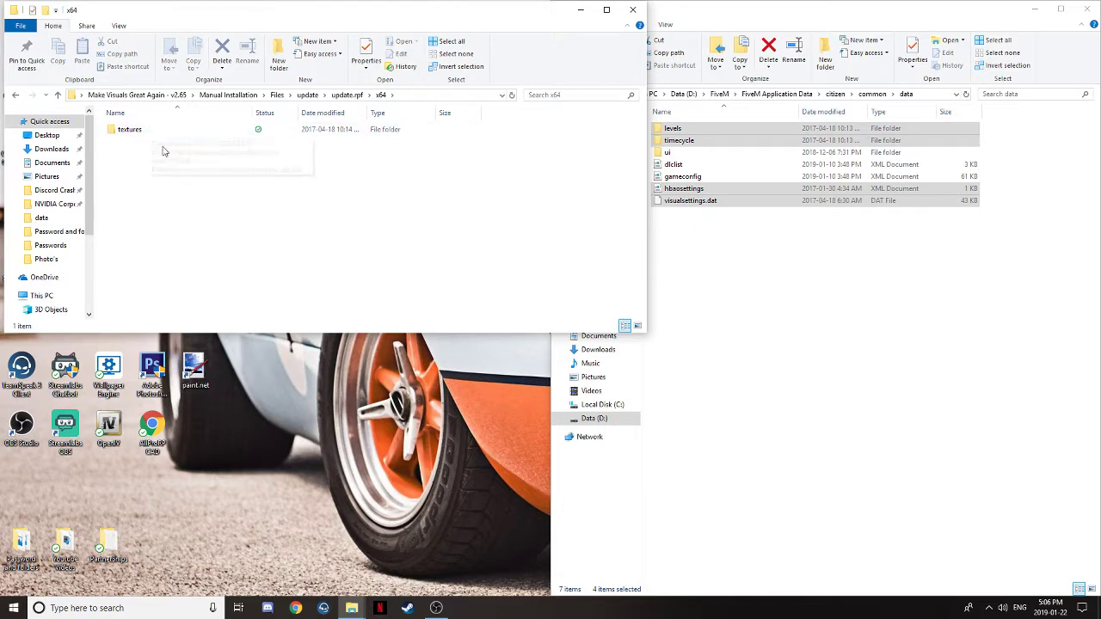
left_click_drag(142, 135, 860, 411)
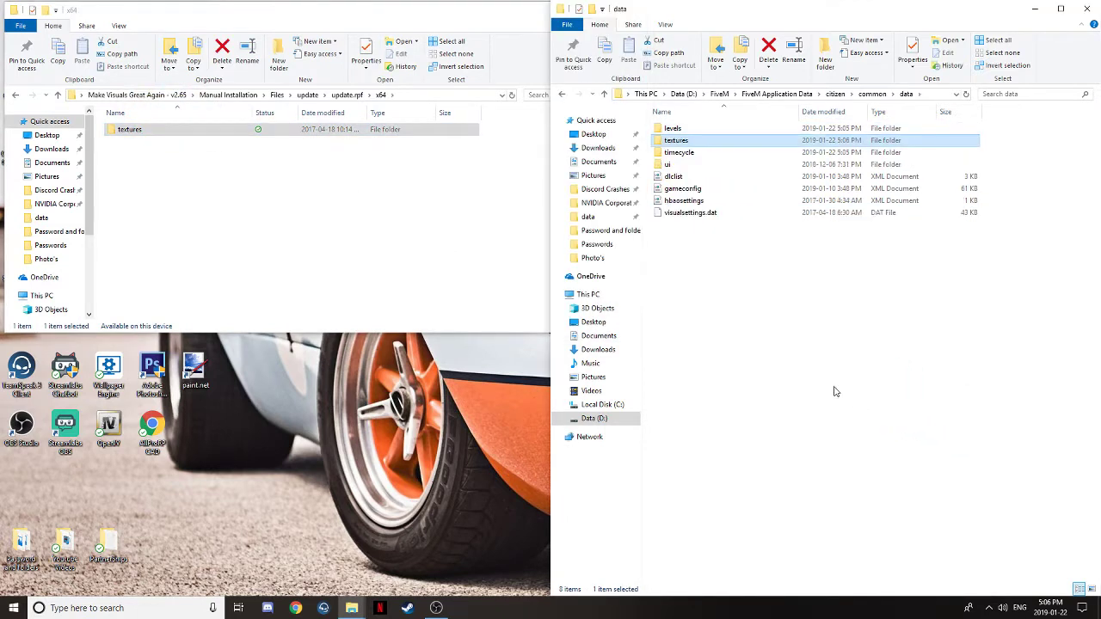
left_click(442, 287)
- Close both folder windows and delete the extracted Make Visuals Great Again folder from the desktop
left_click(633, 9)
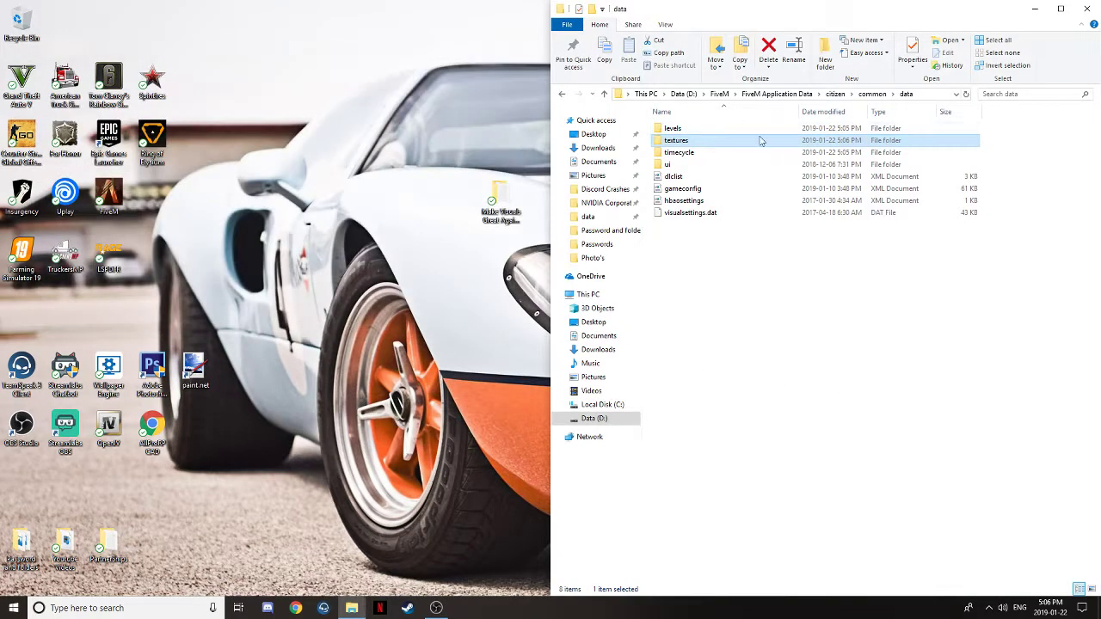
left_click(1087, 9)
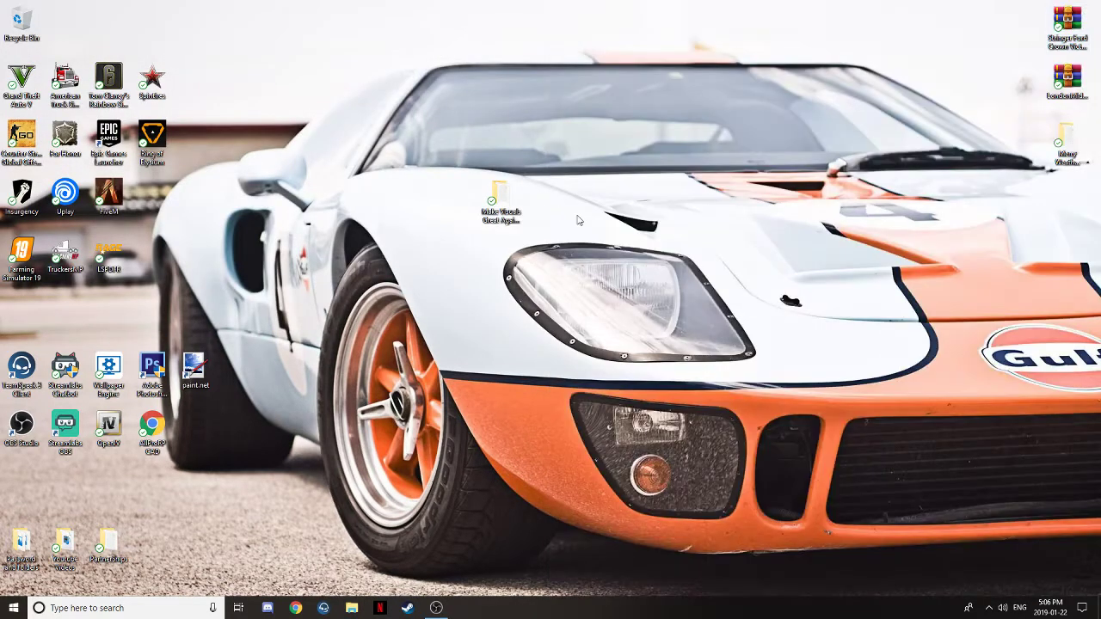
right_click(508, 196)
left_click(568, 494)
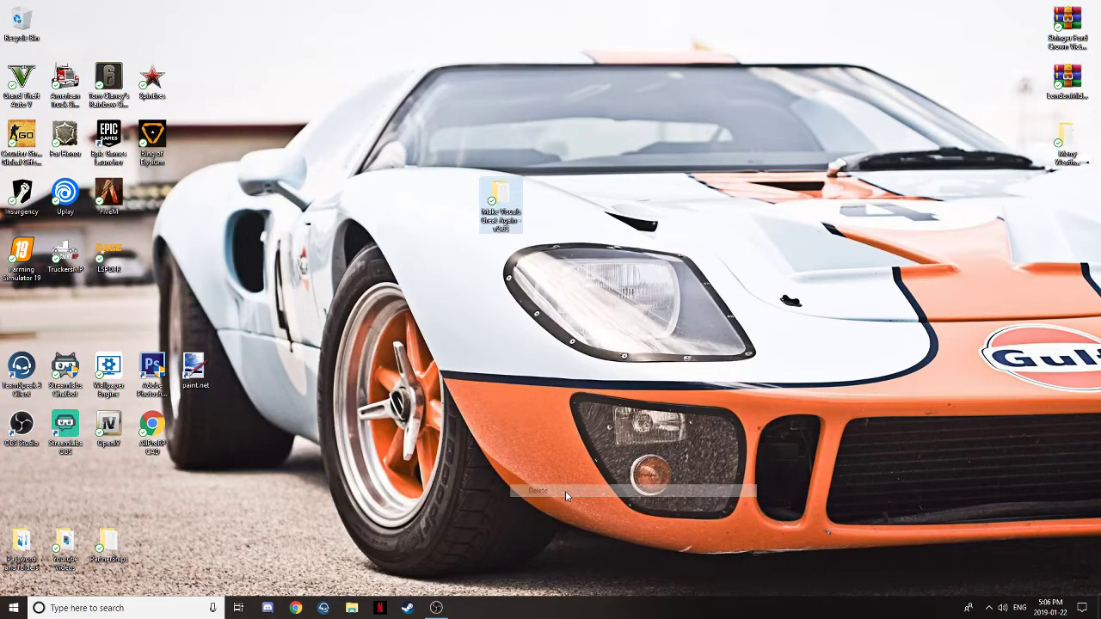
- Launch FiveM from the desktop and open its full server list
left_click(112, 197)
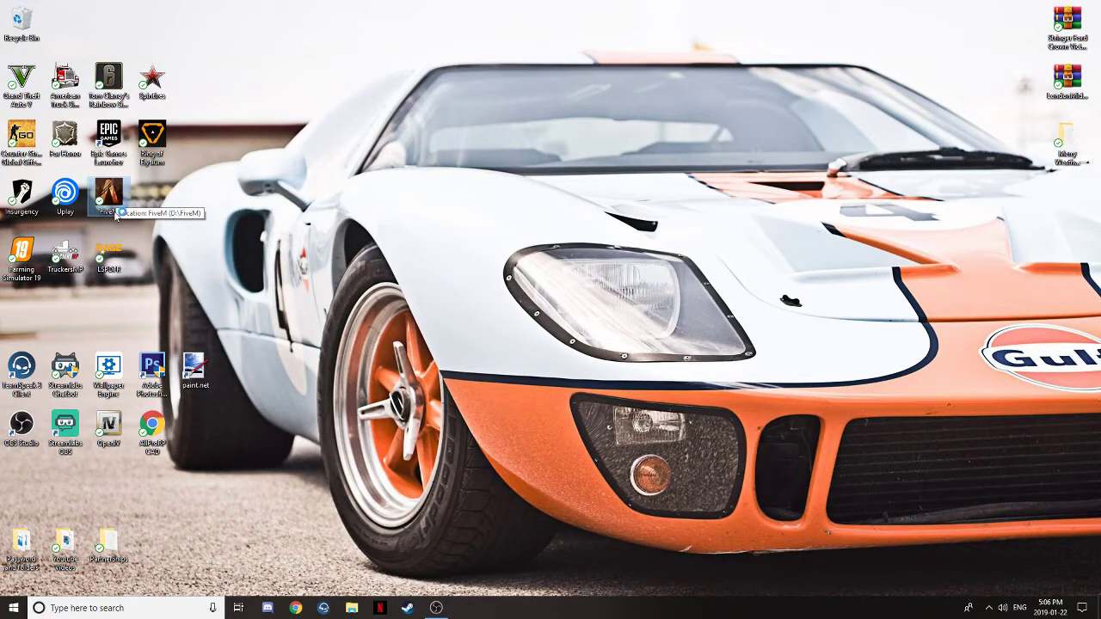
double_click(111, 218)
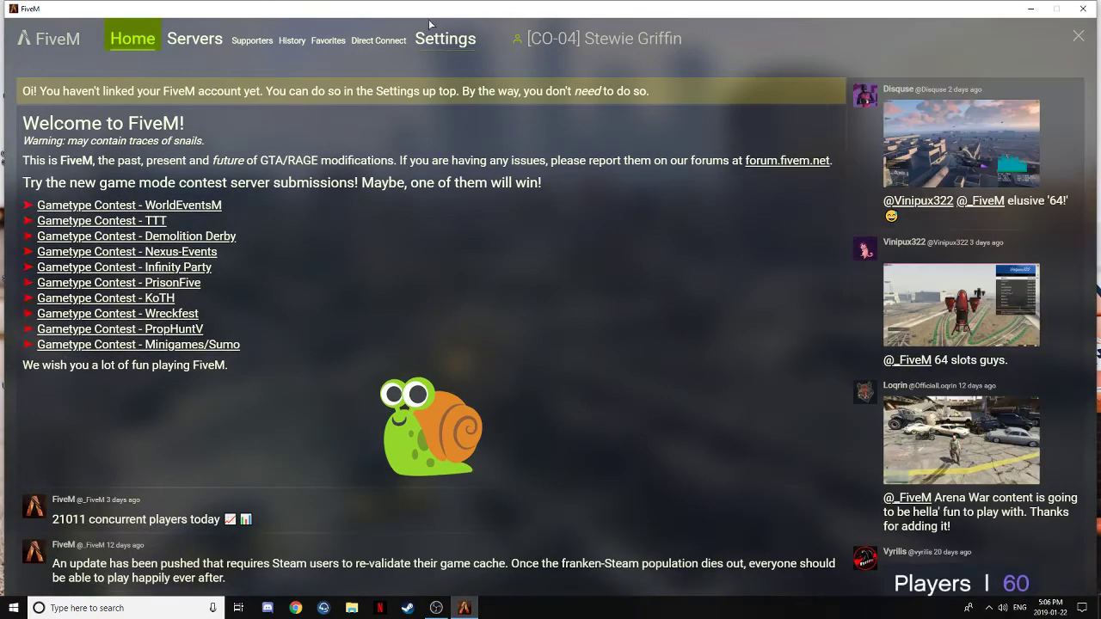
left_click(378, 40)
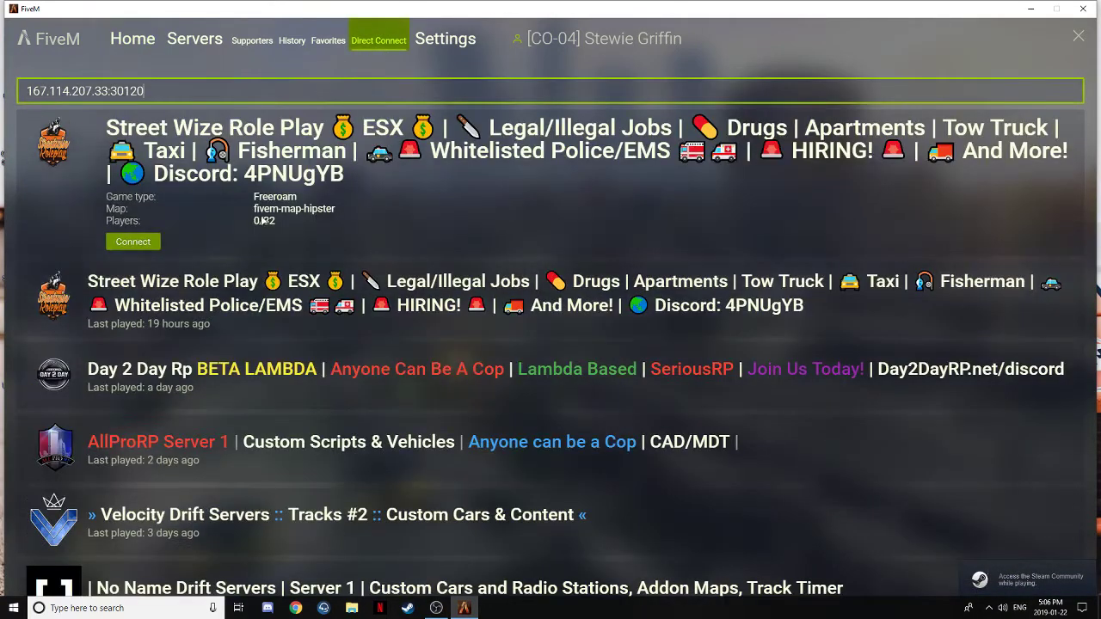
left_click(196, 35)
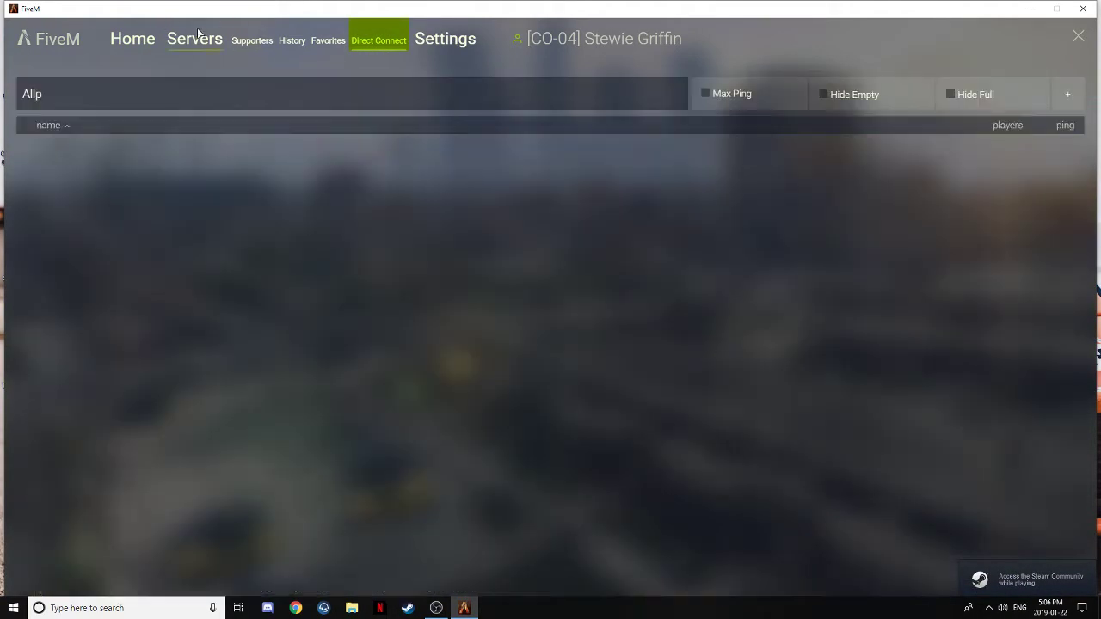
- Replace the existing server search text with "day2" to filter the server list
left_click(214, 94)
key("BackSpace")
key("BackSpace")
key("BackSpace")
key("BackSpace")
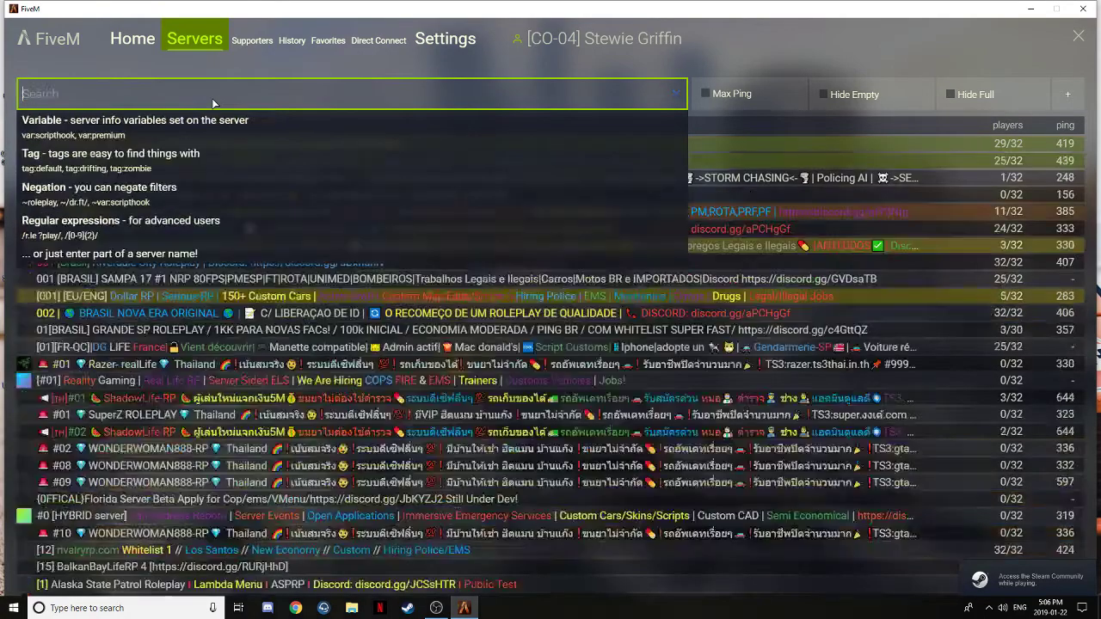
type("day 2")
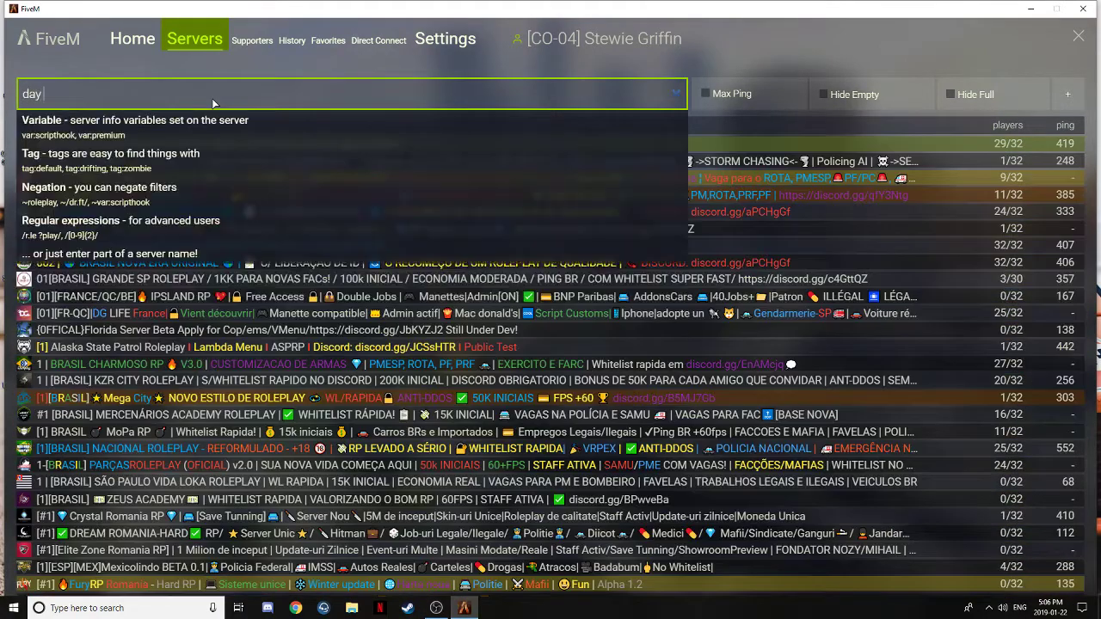
key("BackSpace")
key("BackSpace")
type("2")
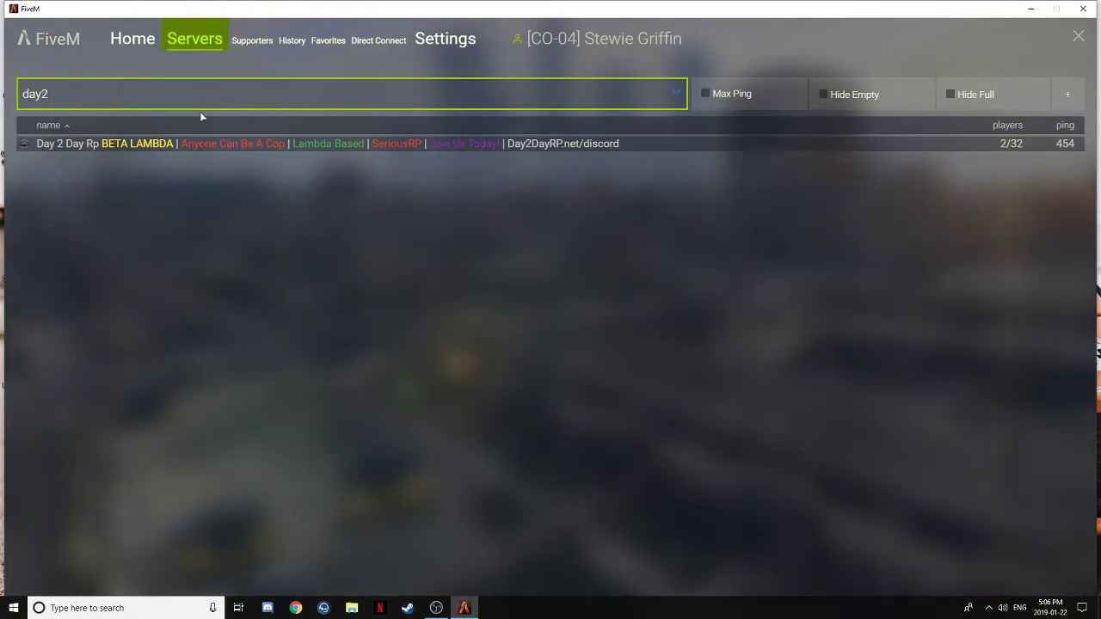
- Connect to the Day 2 Day Rp BETA LAMBDA server, dismiss the server guidelines and walk the character forward
left_click(196, 144)
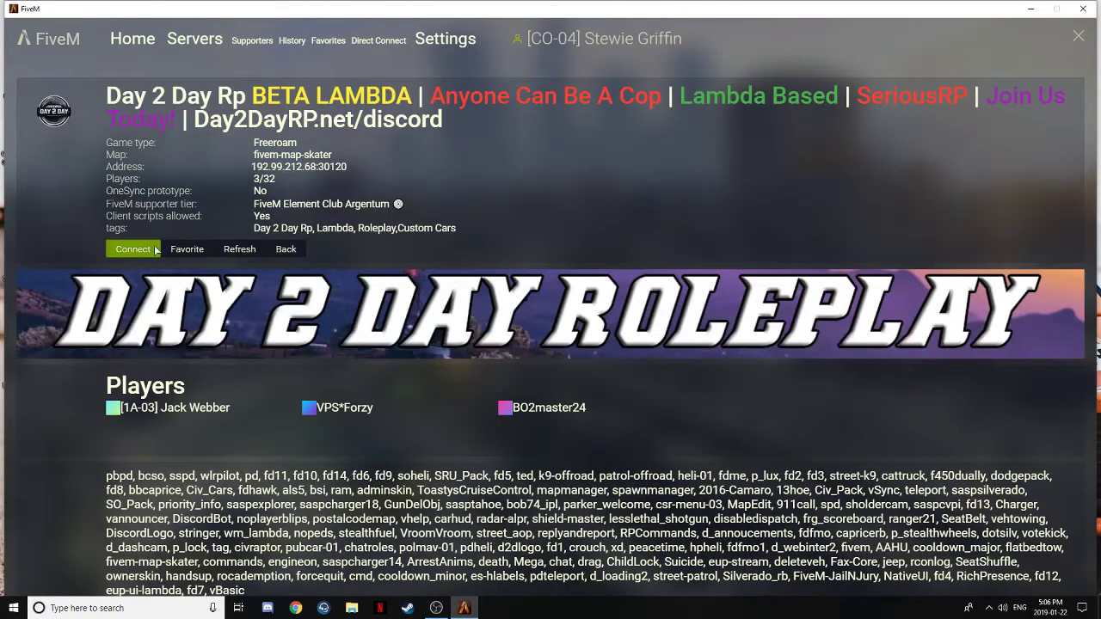
left_click(129, 249)
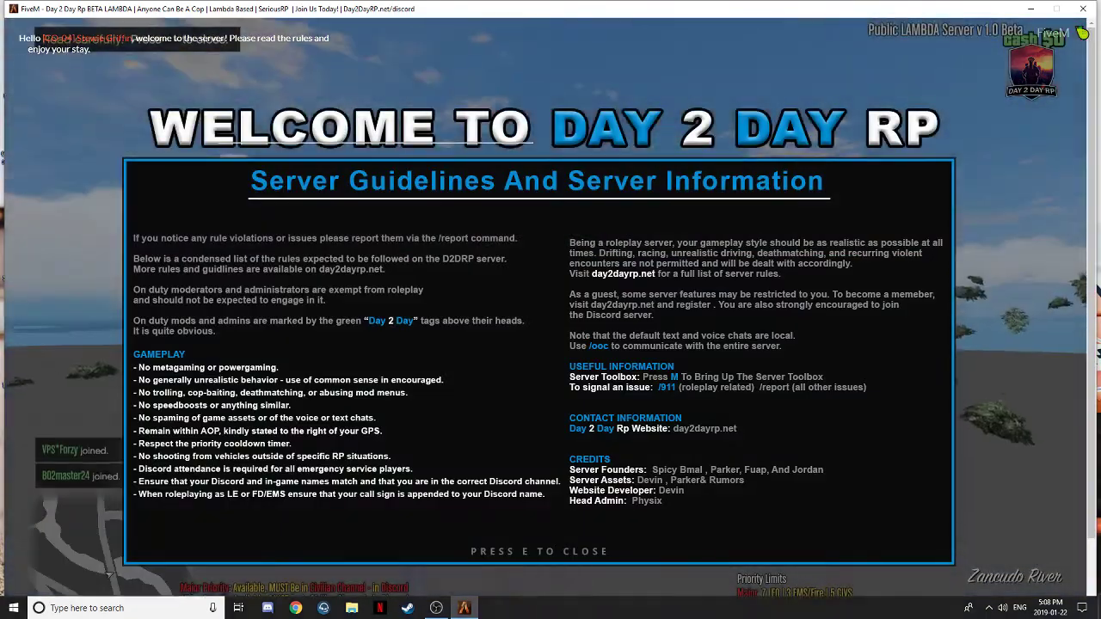
key("e")
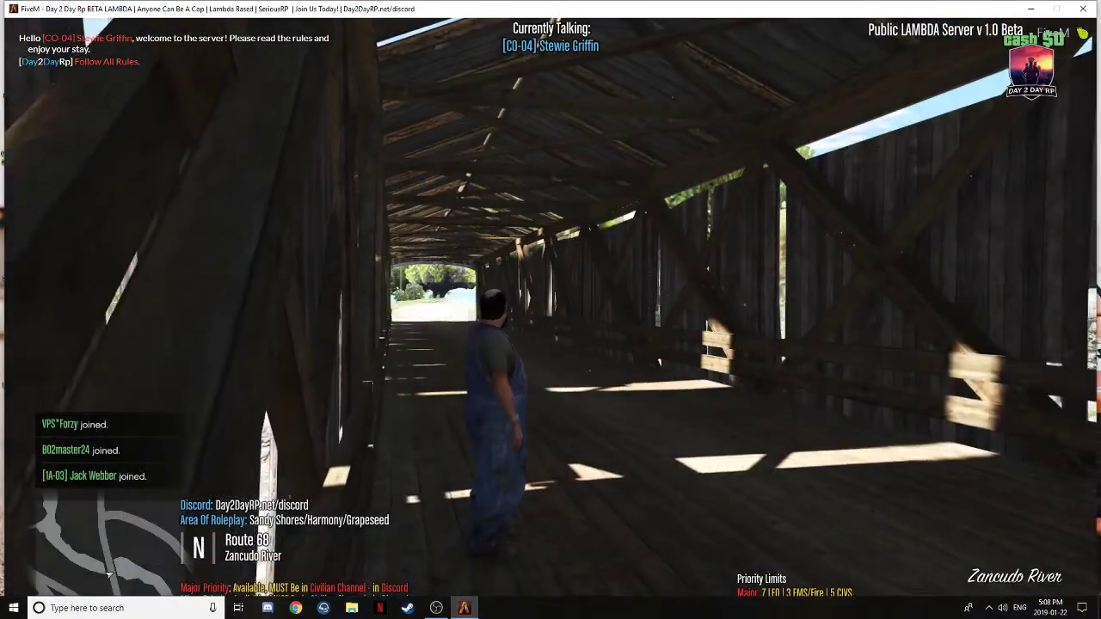
key("w")
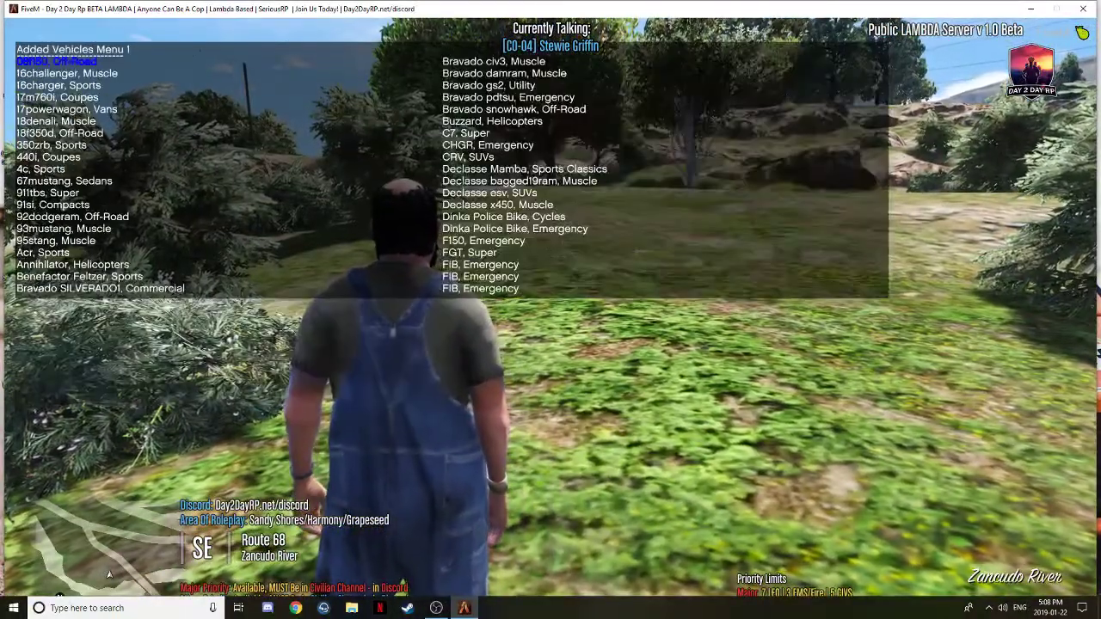
- Spawn a sheriff SUV from page 6 of the Added Vehicles Menu, and drive it across the grass to test the graphics
key("Right")
key("Right")
key("Right")
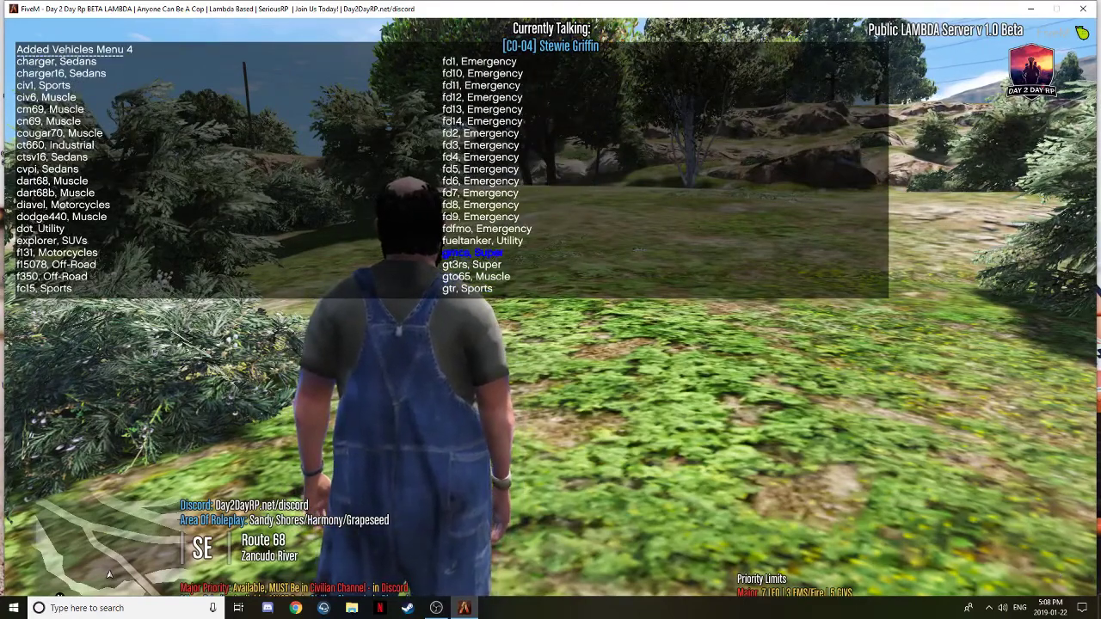
key("Right")
key("Right")
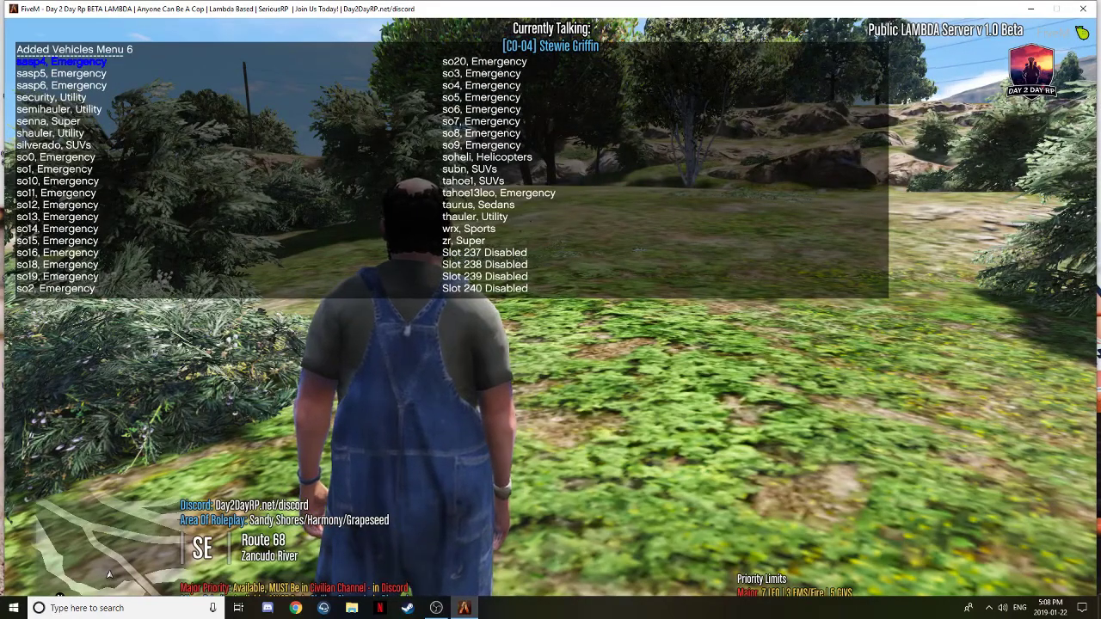
key("Up")
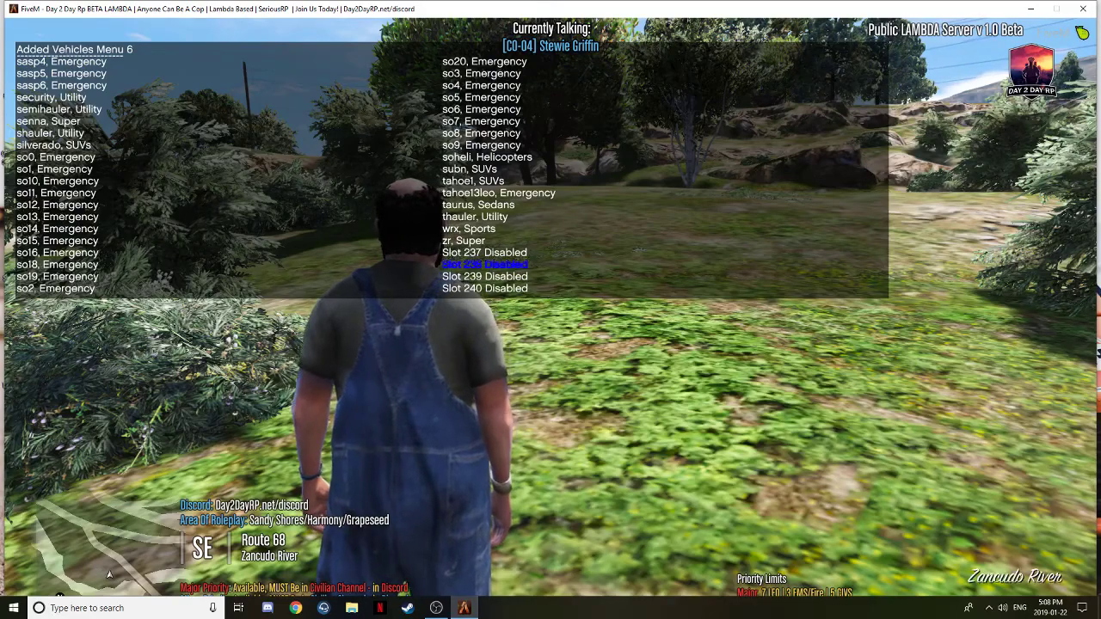
key("Return")
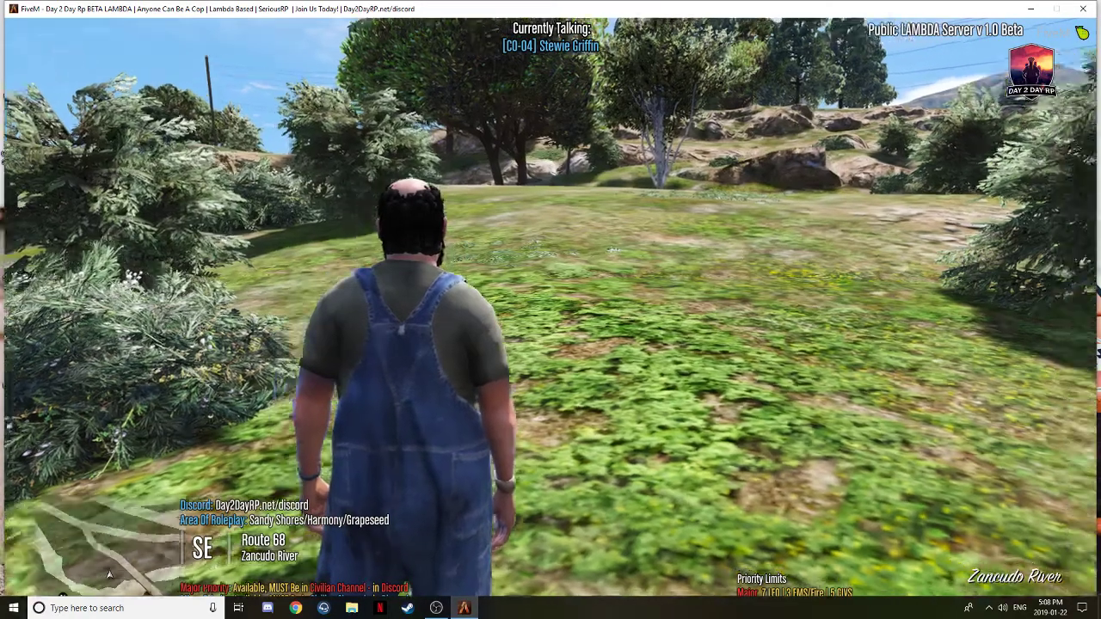
key("BackSpace")
key("BackSpace")
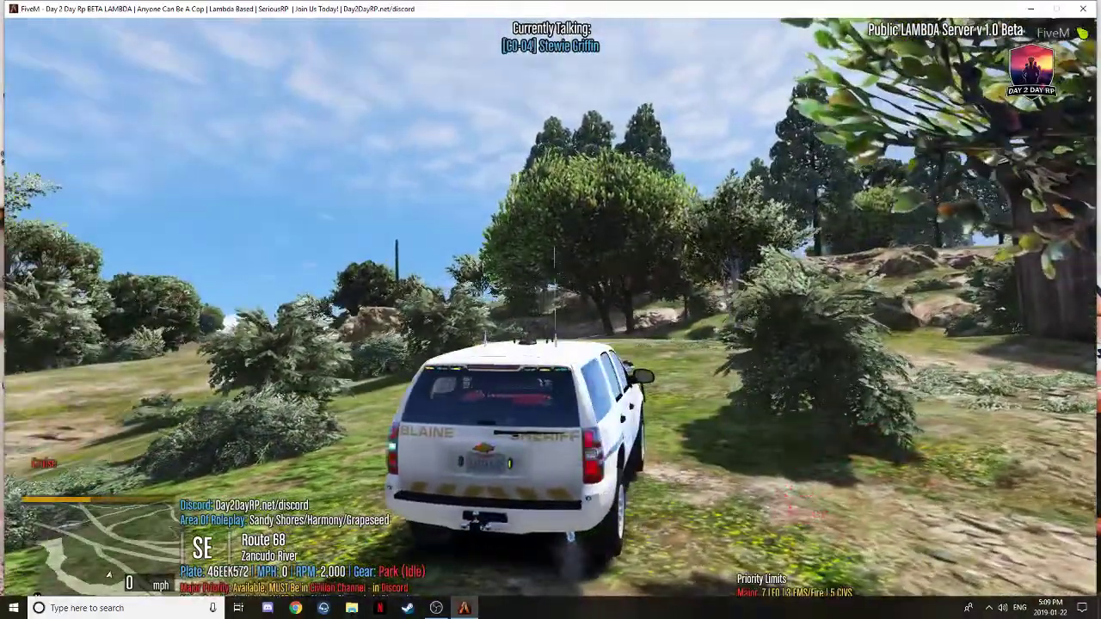
key("w")
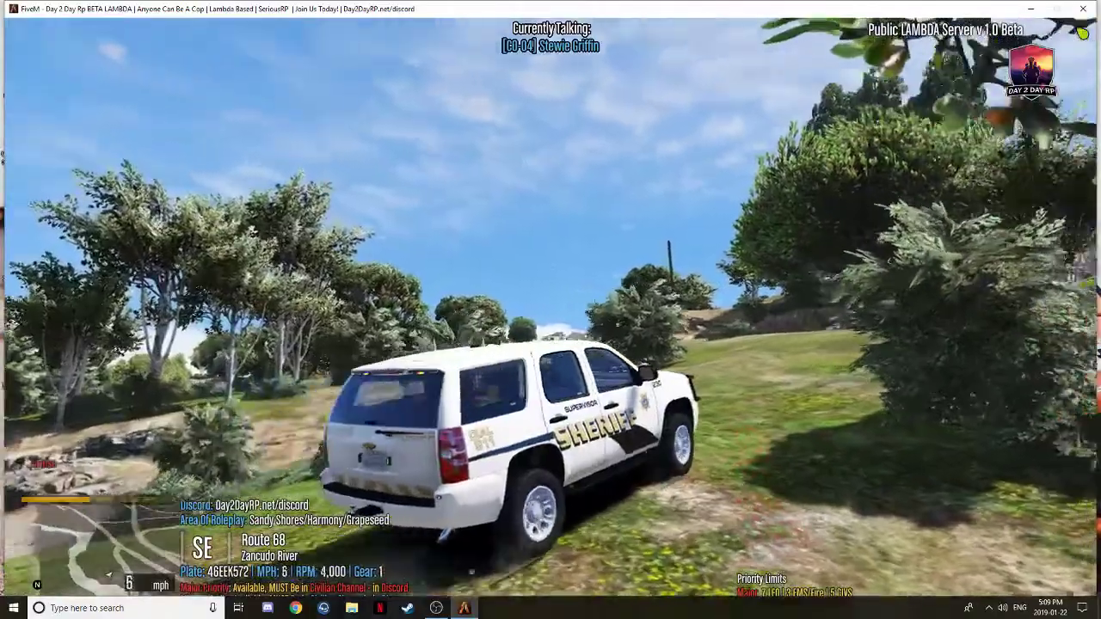
key("s")
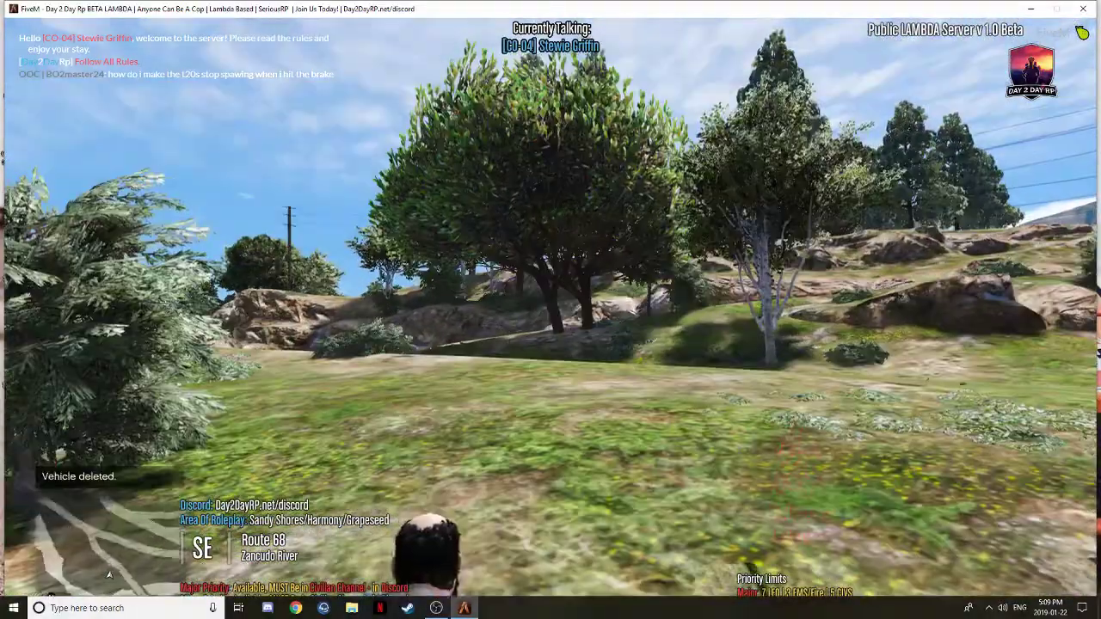
- Leave the server and exit FiveM with the quit console command
key("F8")
type("quit")
key("Return")
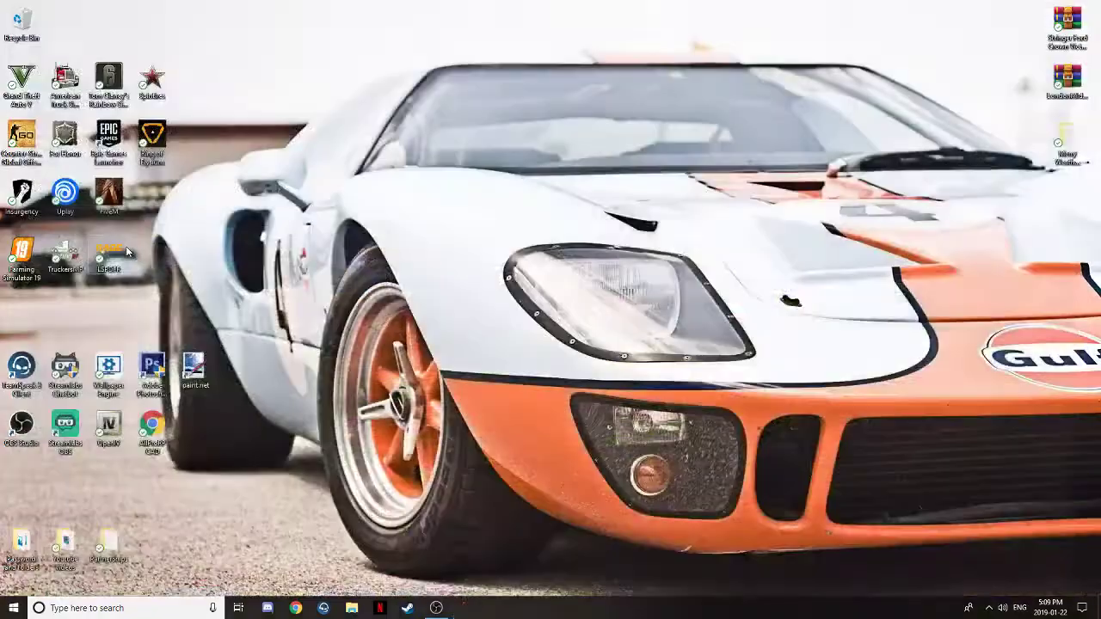